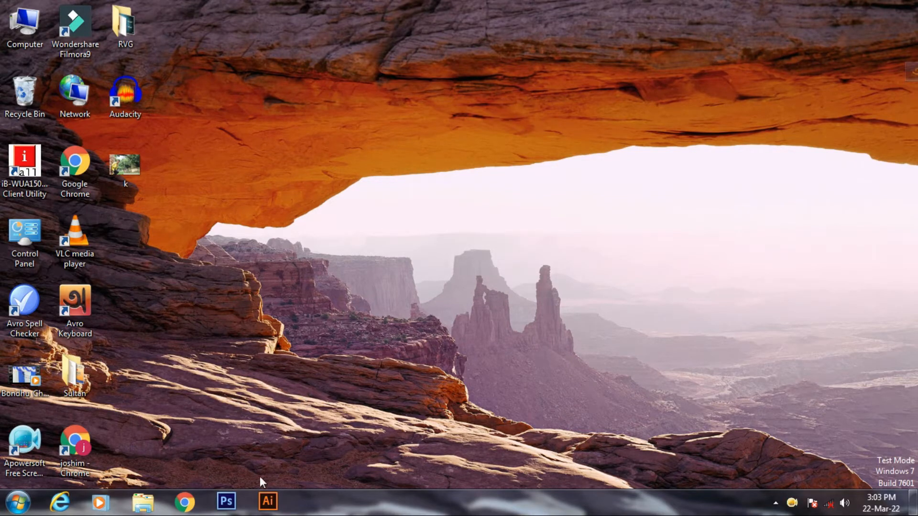
Step: Launch Adobe Photoshop CS6 Extended from the taskbar and wait for its empty workspace
click(226, 502)
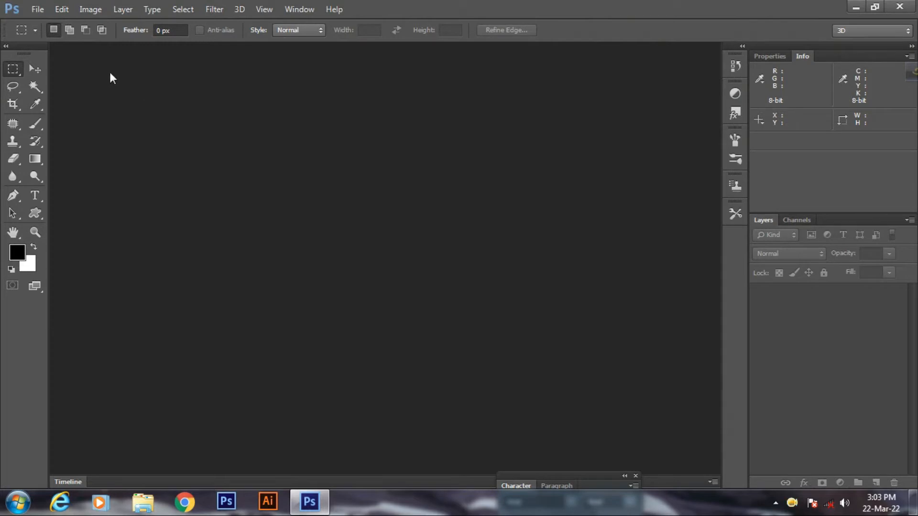
Step: Create a new 1024 × 1024 px, 300 ppi document
click(39, 8)
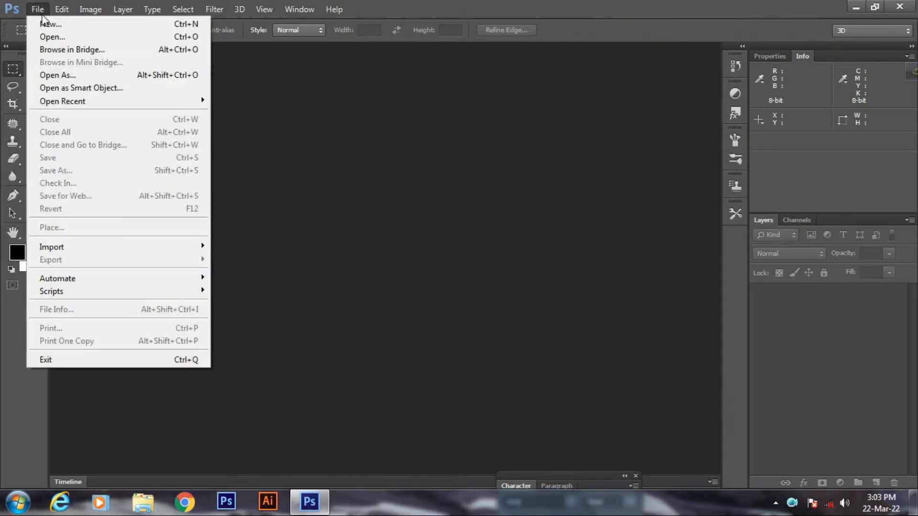
click(45, 25)
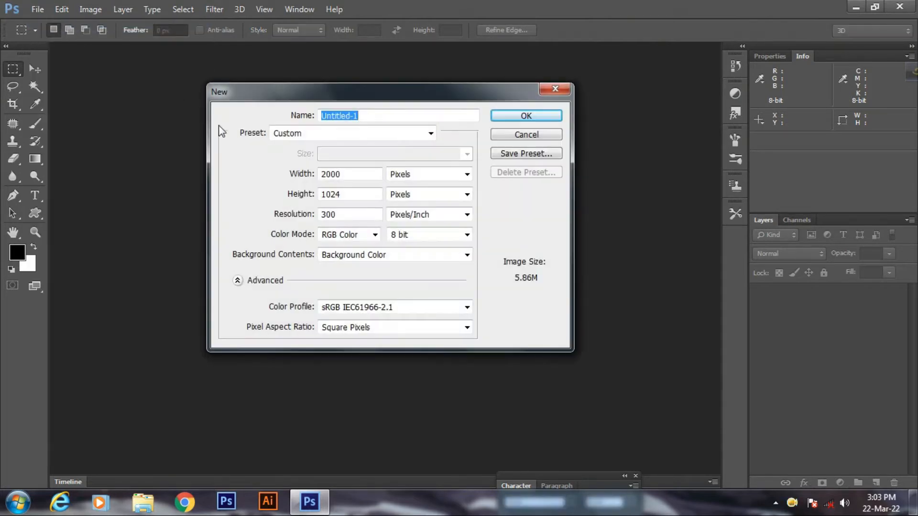
double_click(351, 173)
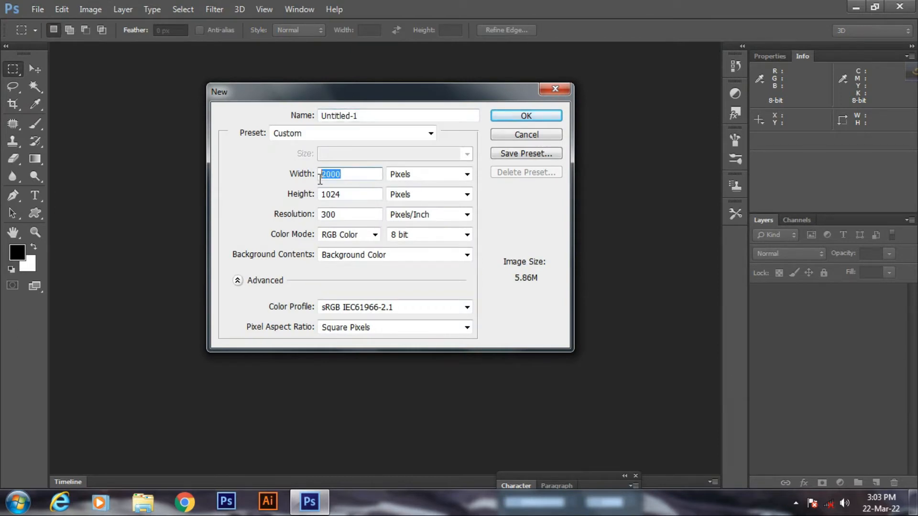
text(1024)
drag(346, 194, 332, 194)
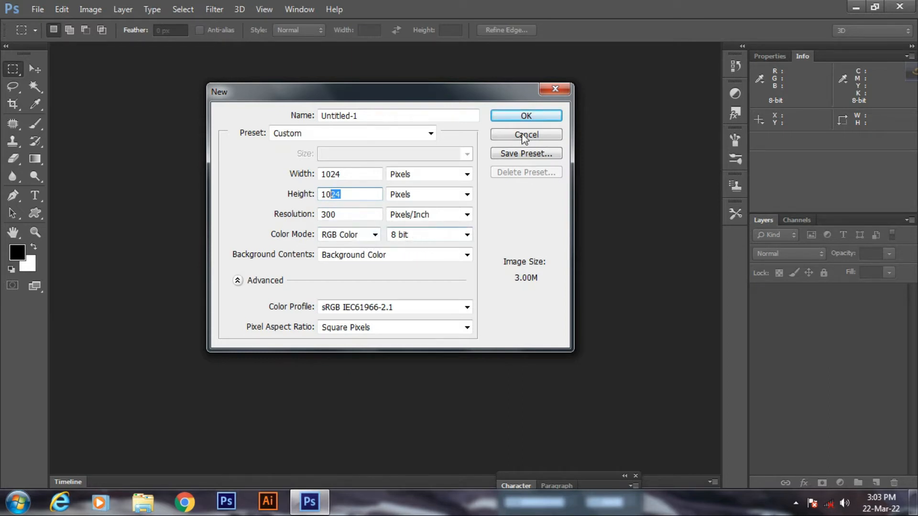
click(525, 118)
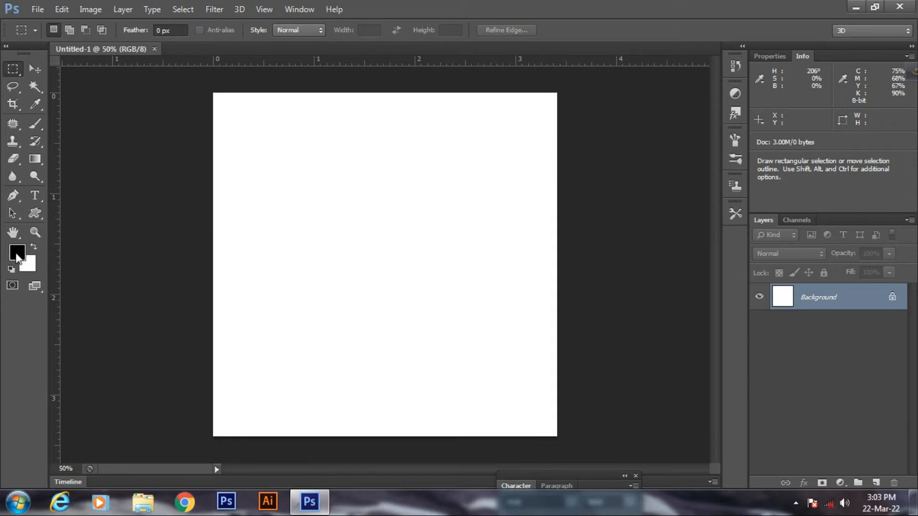
Step: Keep black as the foreground colour and fill the Background layer with it
click(16, 255)
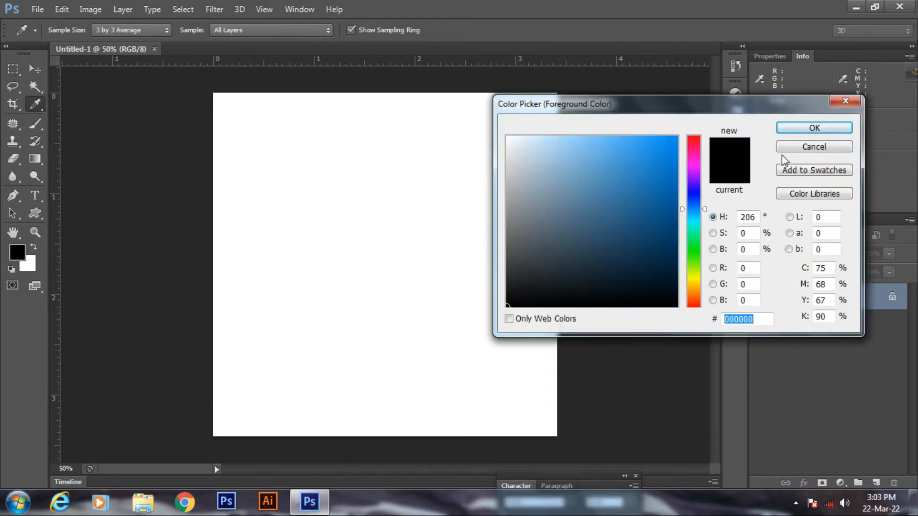
click(759, 128)
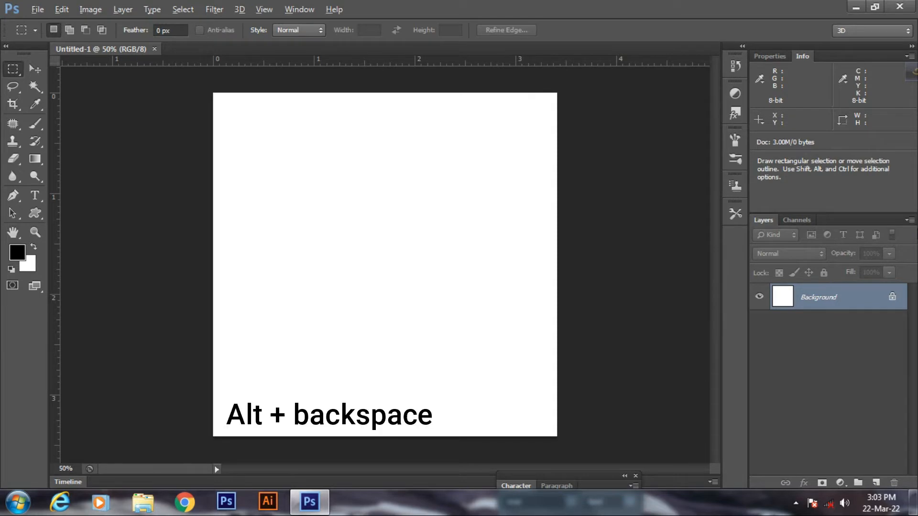
key(alt)
key(alt+BackSpace)
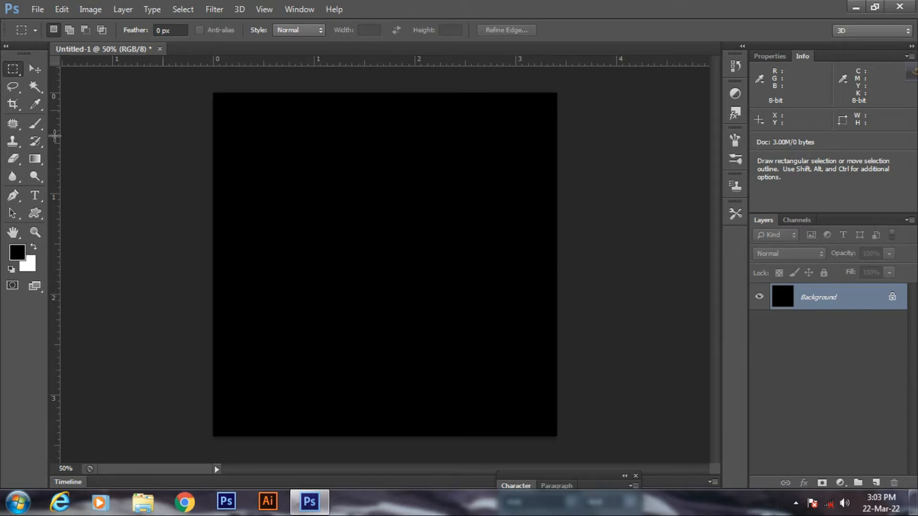
click(38, 196)
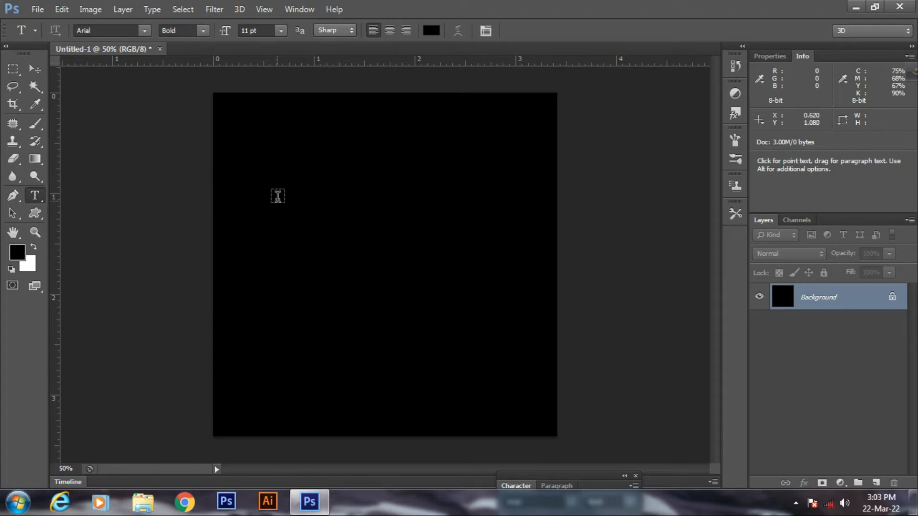
Step: Type the word TEXT on the canvas and colour it white
click(277, 198)
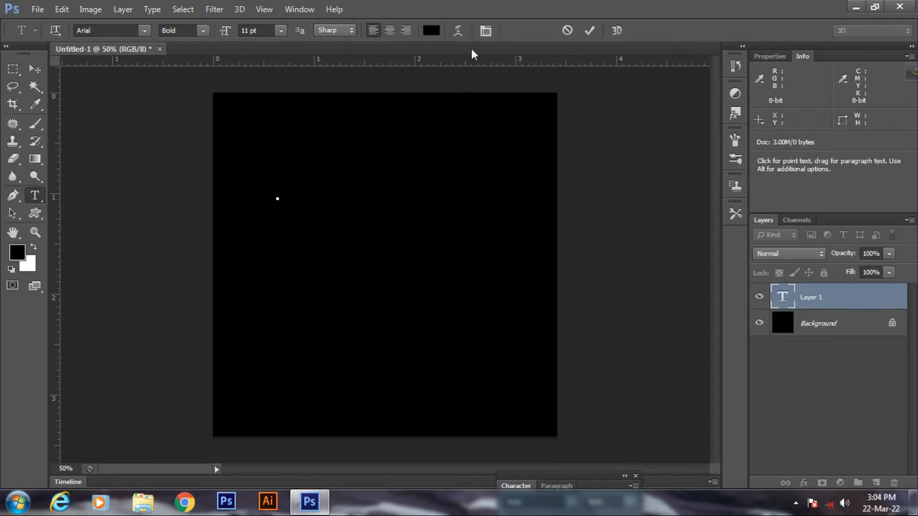
text(SO)
key(ctrl)
key(ctrl+a)
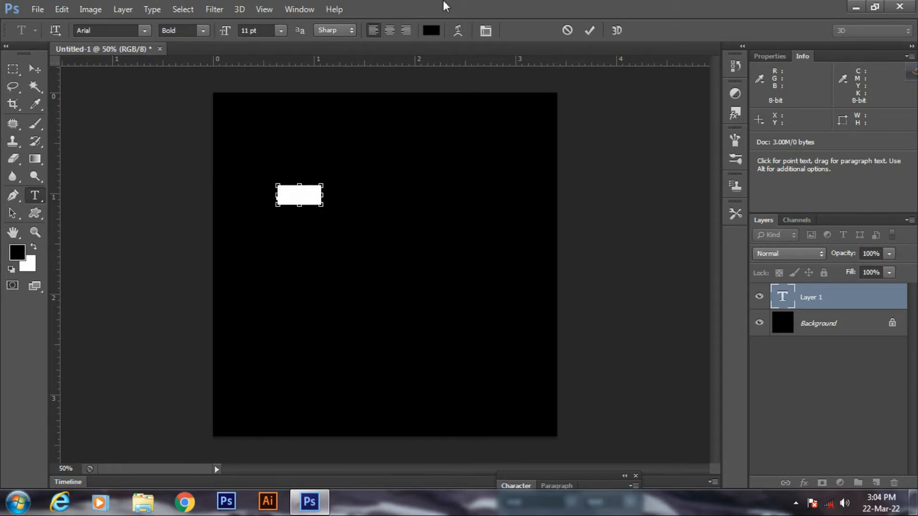
click(432, 31)
drag(529, 156, 501, 130)
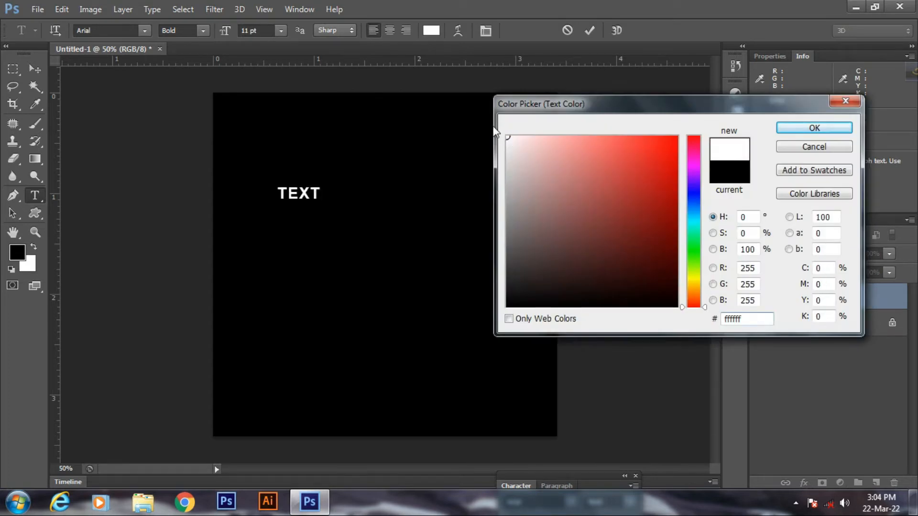
click(784, 132)
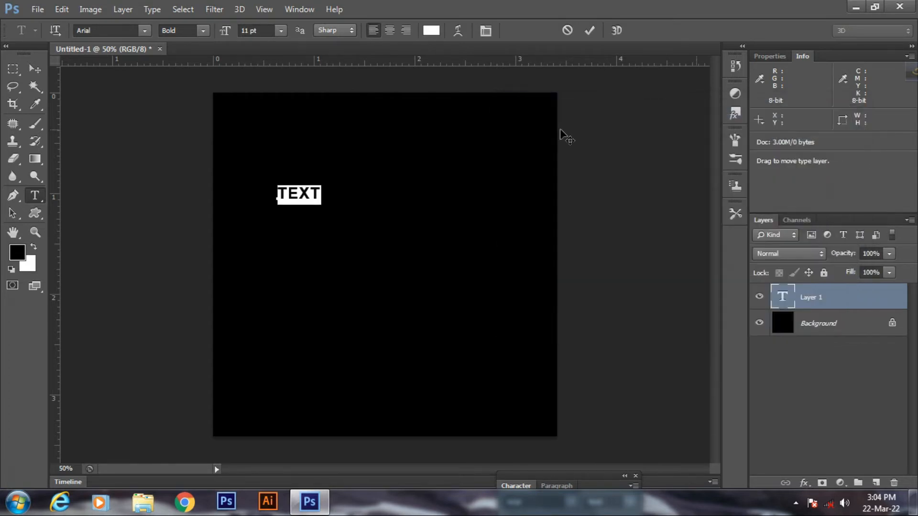
click(36, 68)
Step: Scale TEXT up to about 514% from its centre and move it to the upper middle
key(ctrl+t)
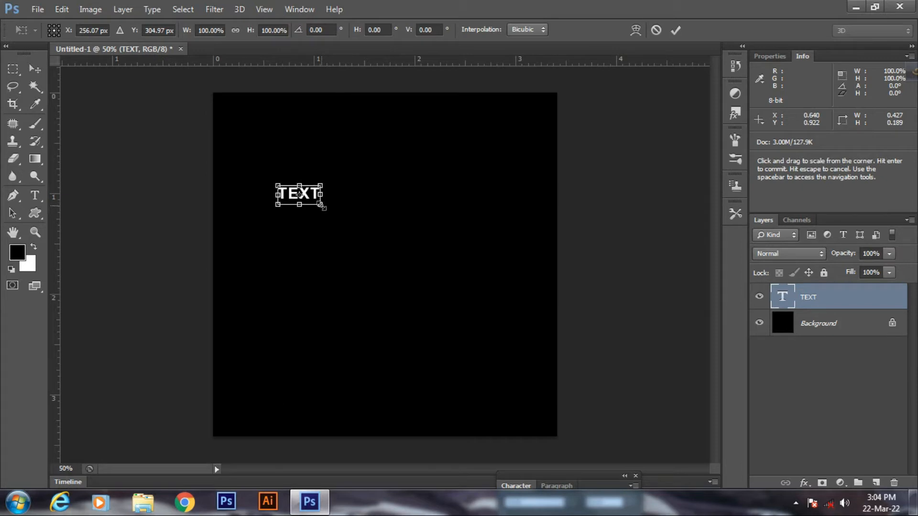
drag(323, 207, 395, 268)
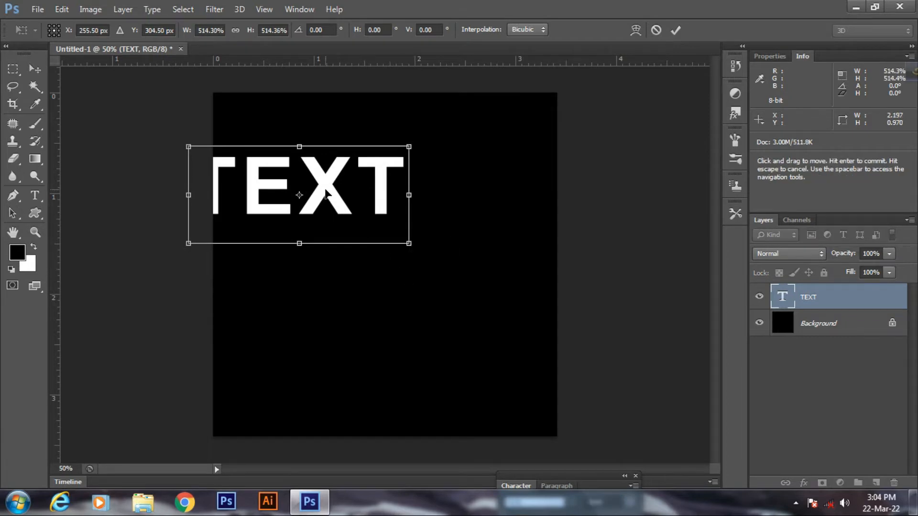
drag(326, 195, 408, 230)
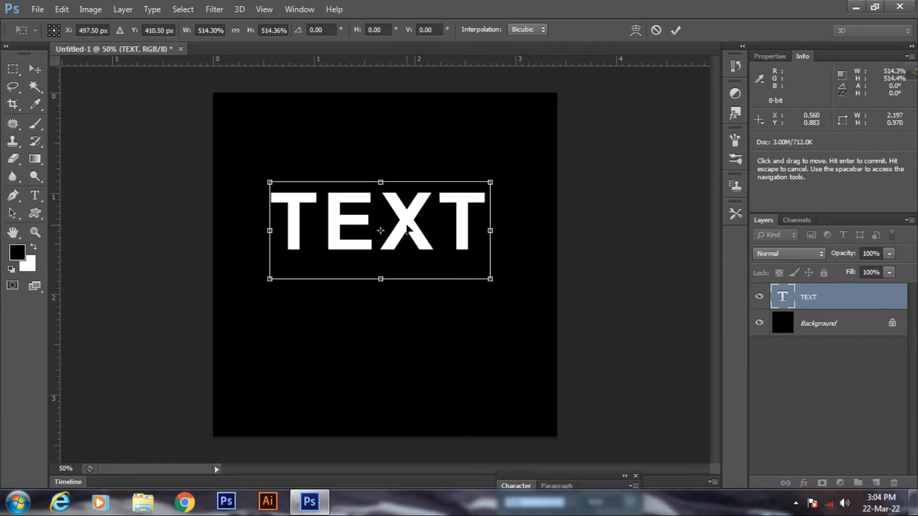
key(Return)
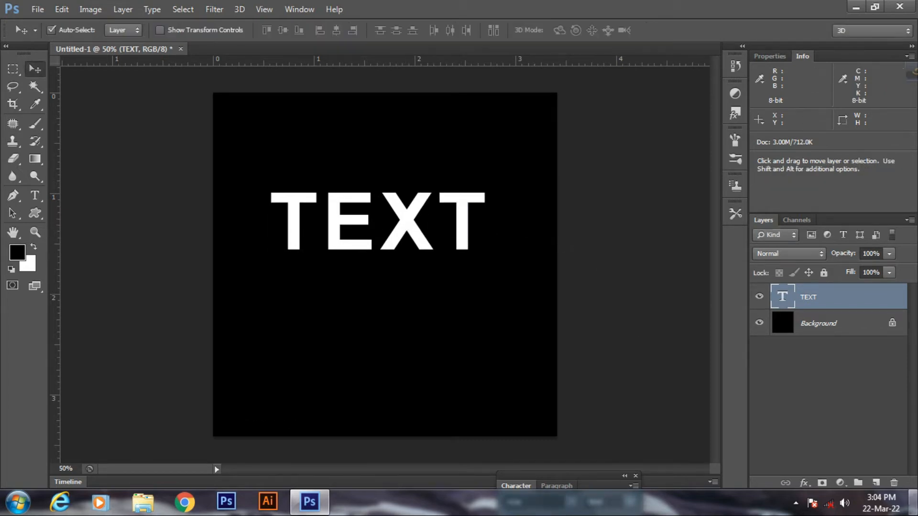
Step: Add a Stroke layer style to TEXT in ff0000 red, sized down to 7 px
click(805, 484)
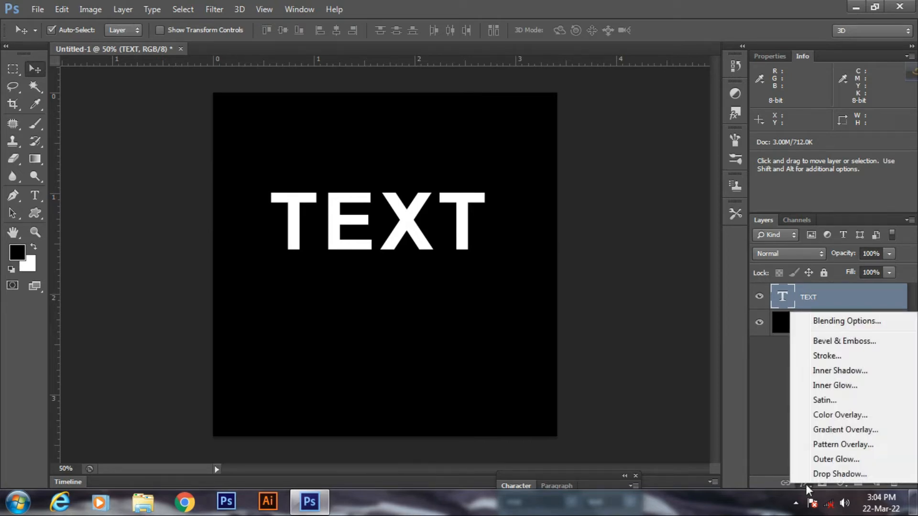
click(821, 360)
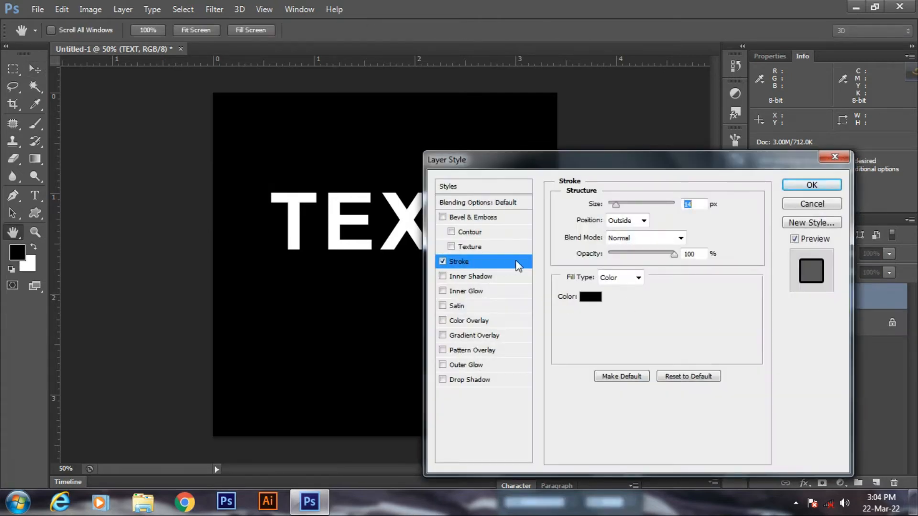
click(591, 299)
click(693, 155)
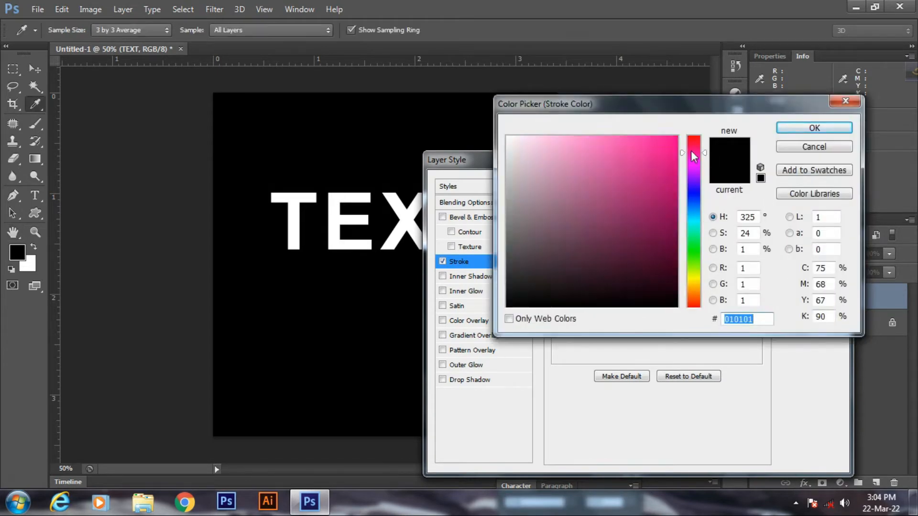
drag(693, 154, 693, 136)
click(677, 136)
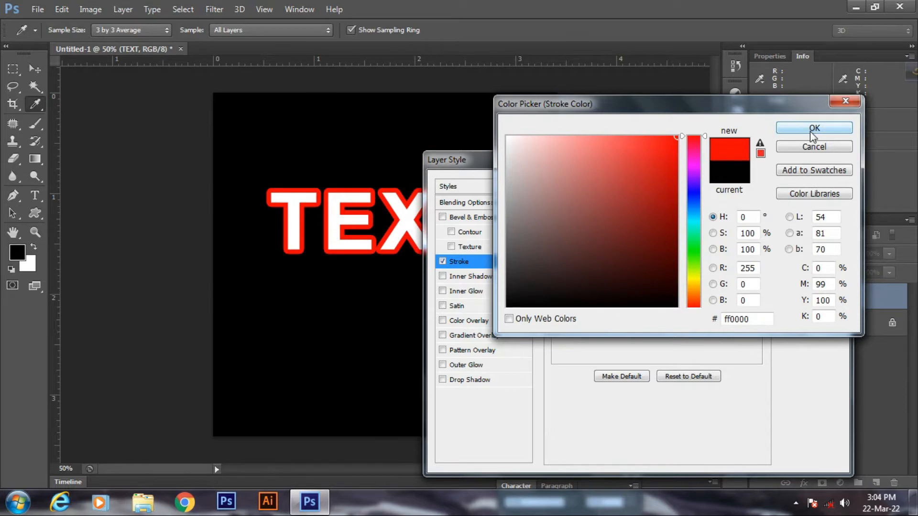
click(813, 129)
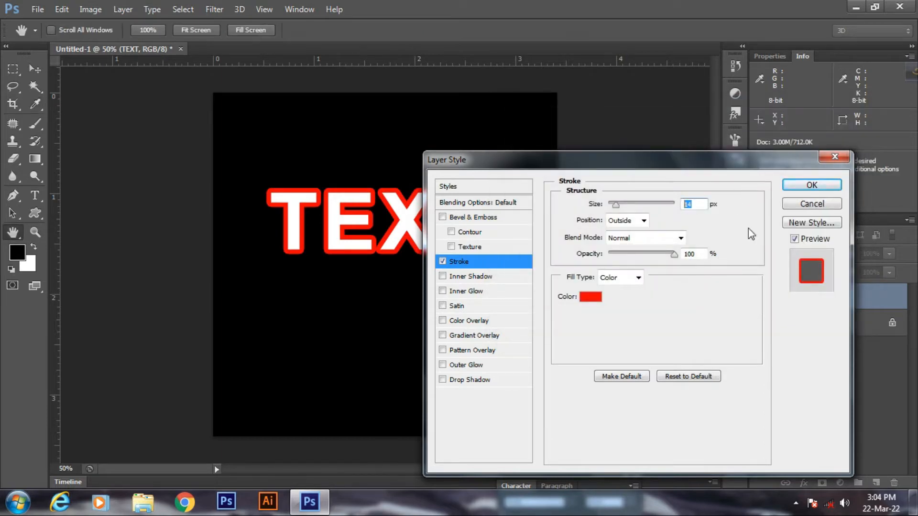
key(Down)
key(Down)
key(Down)
key(Down)
key(Down)
key(Down)
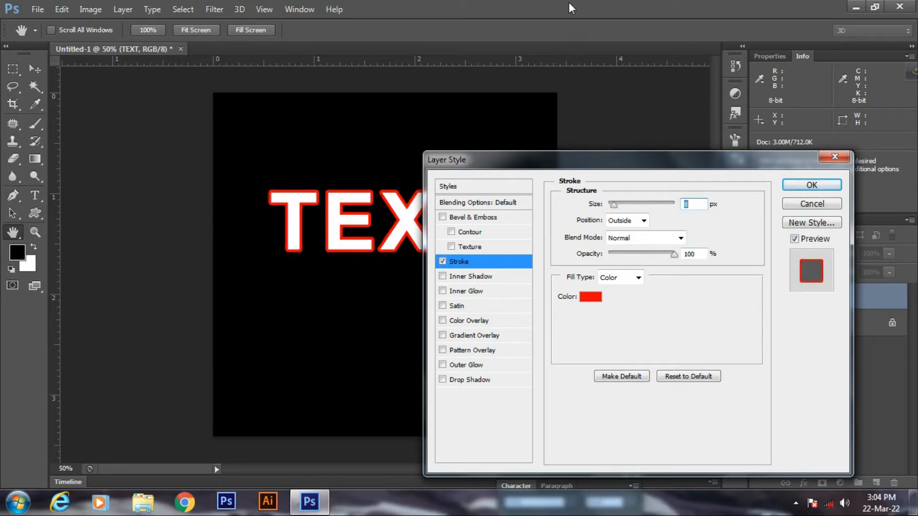
key(Down)
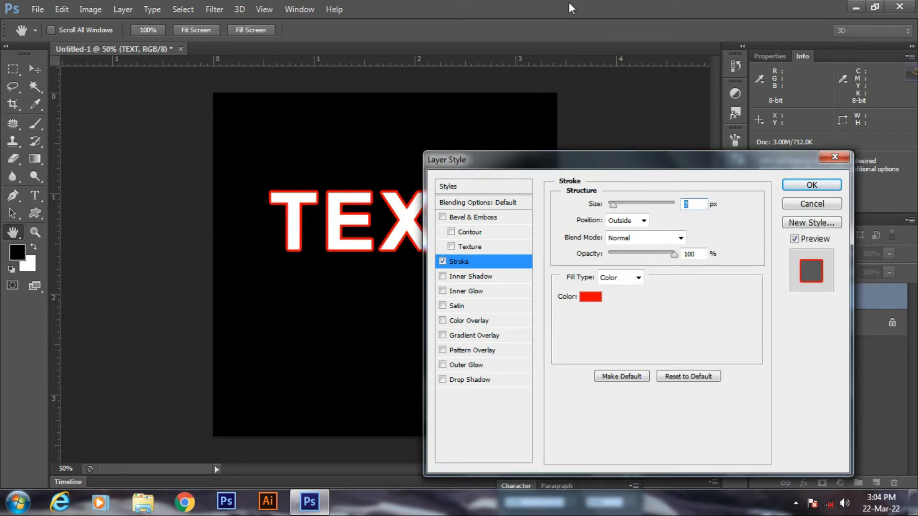
click(807, 188)
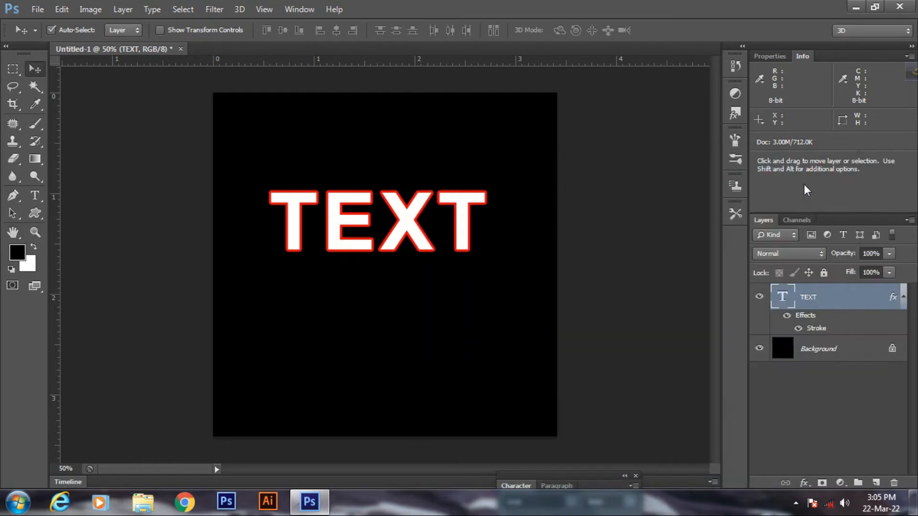
Step: Rasterize the TEXT type layer and bake its red stroke into pixels
right_click(819, 298)
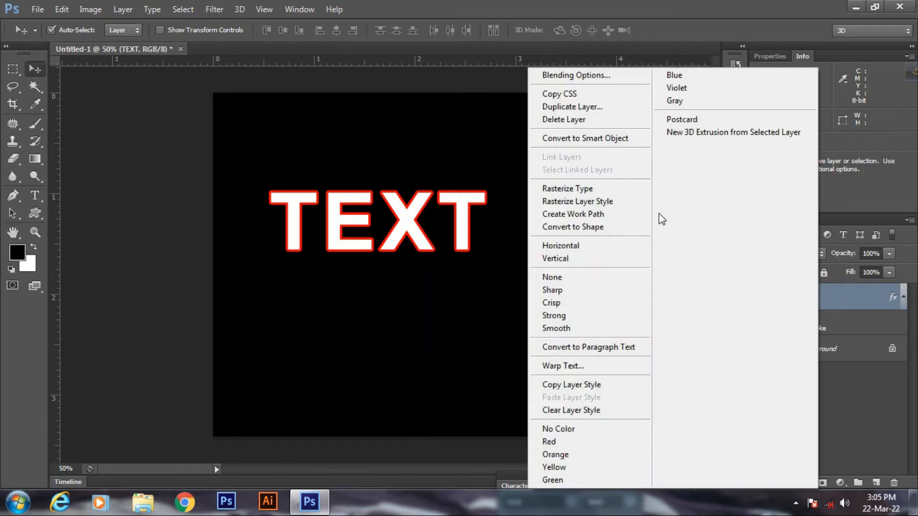
click(597, 190)
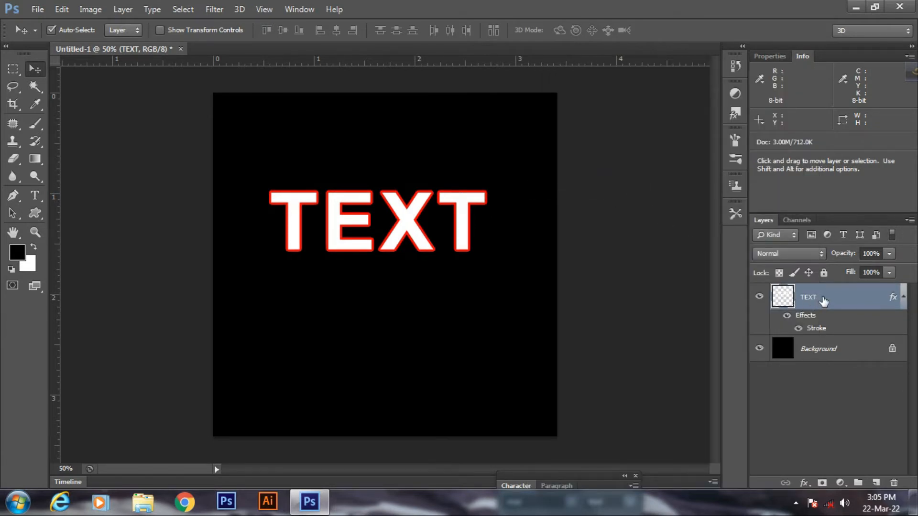
right_click(823, 301)
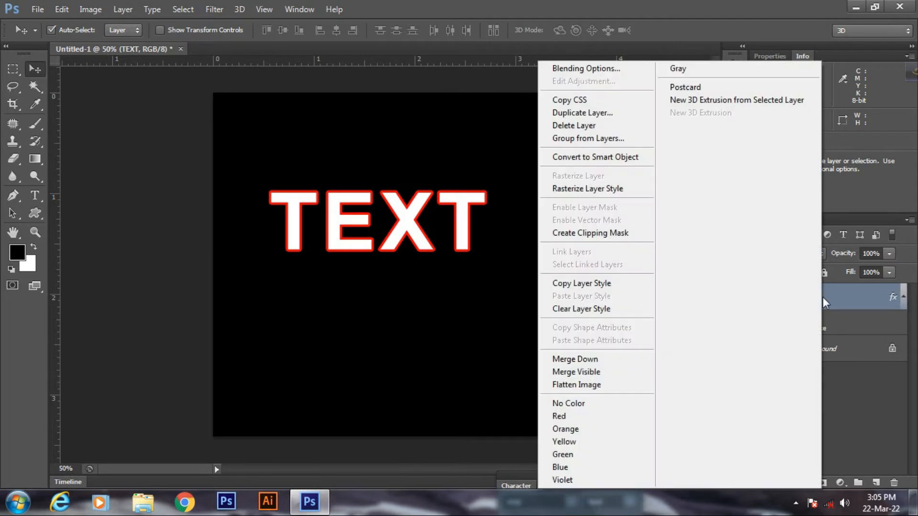
click(579, 189)
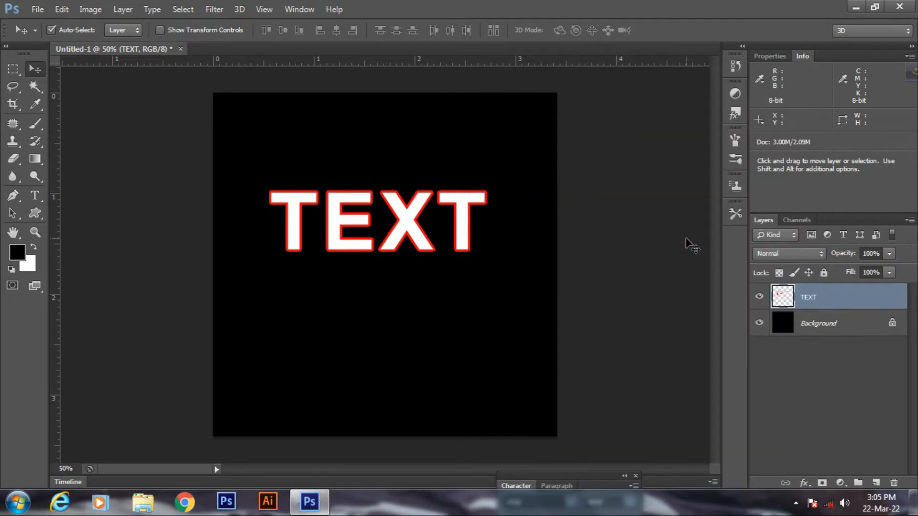
Step: Add a white stroke of about 6 px to TEXT, then rasterize the layer style
click(804, 482)
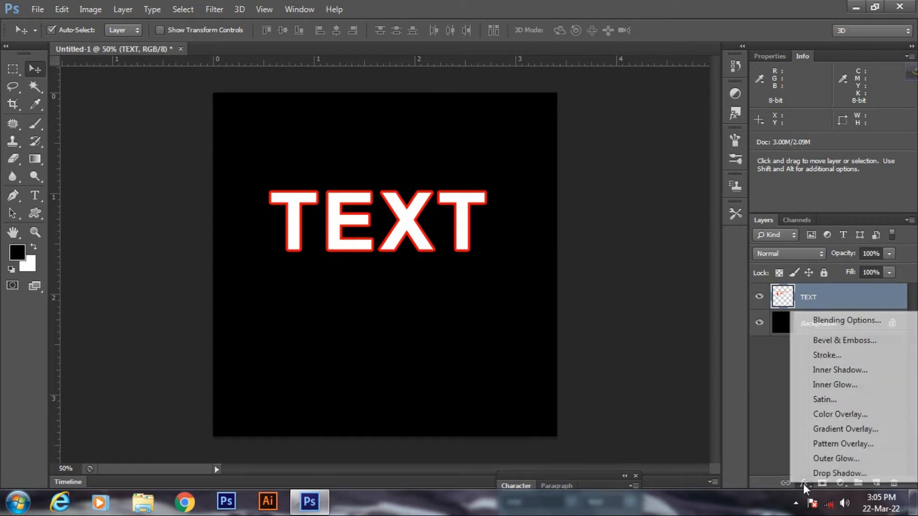
click(825, 328)
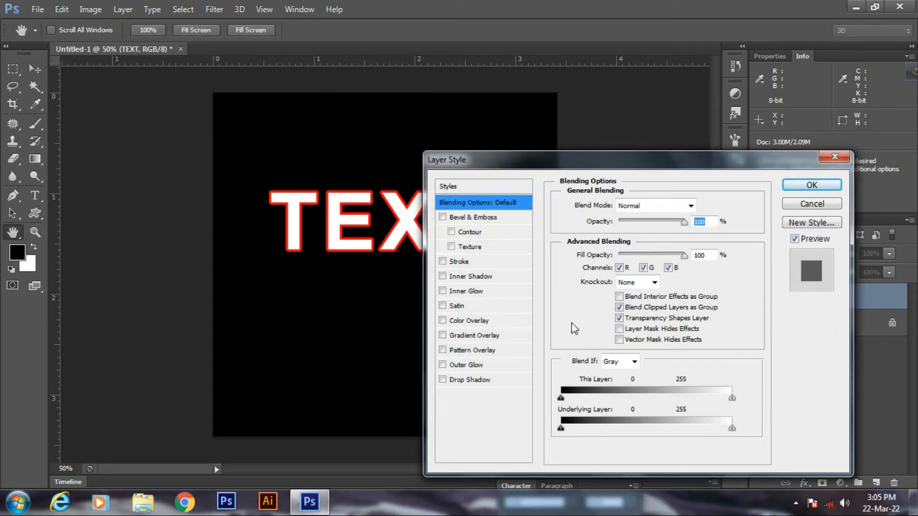
click(442, 262)
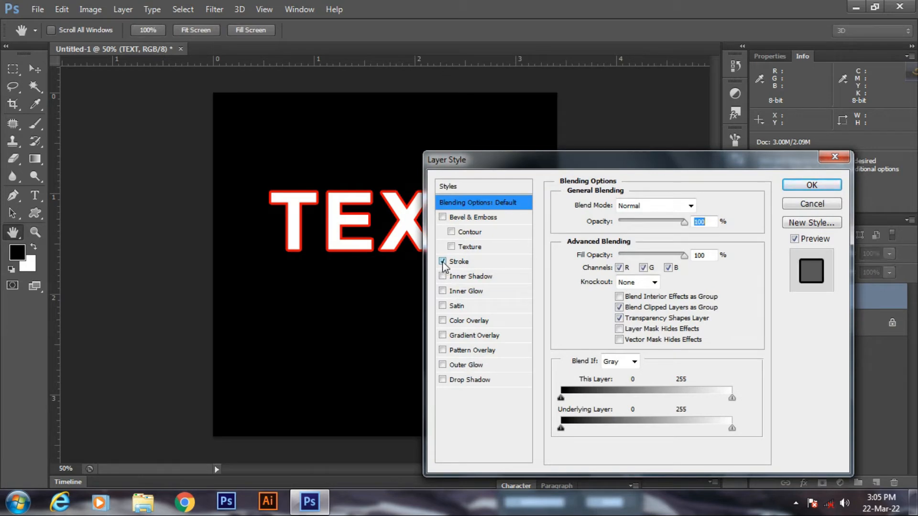
click(463, 262)
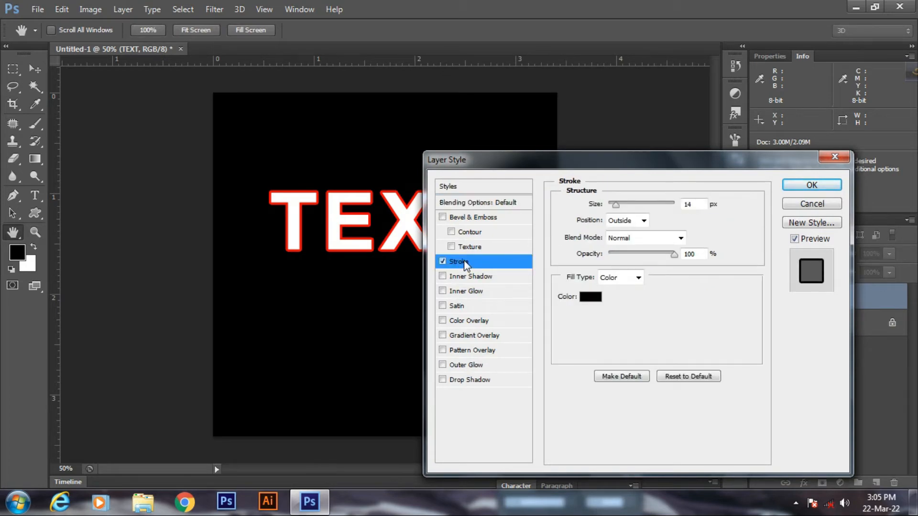
click(592, 298)
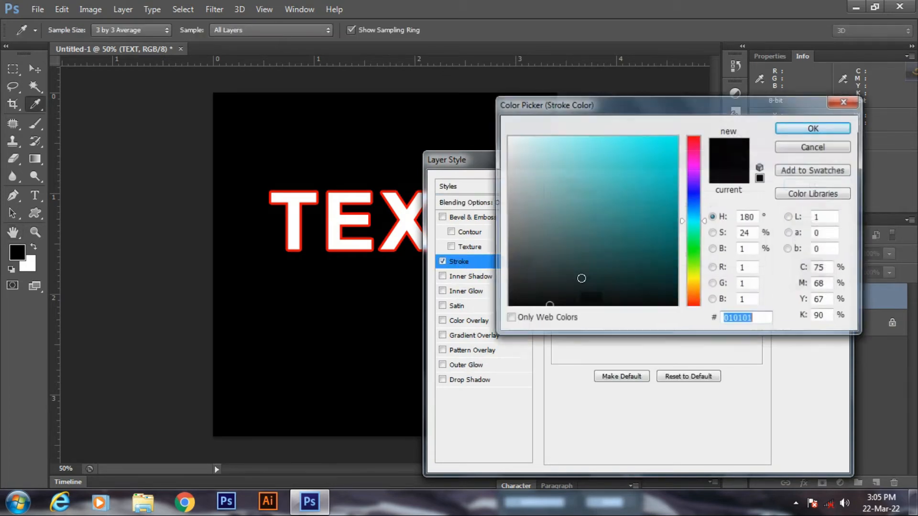
drag(524, 146, 508, 135)
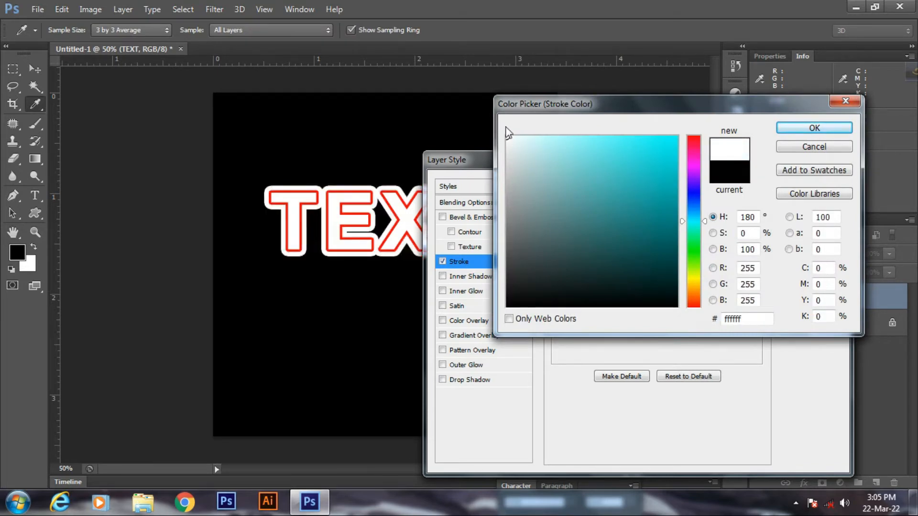
click(796, 129)
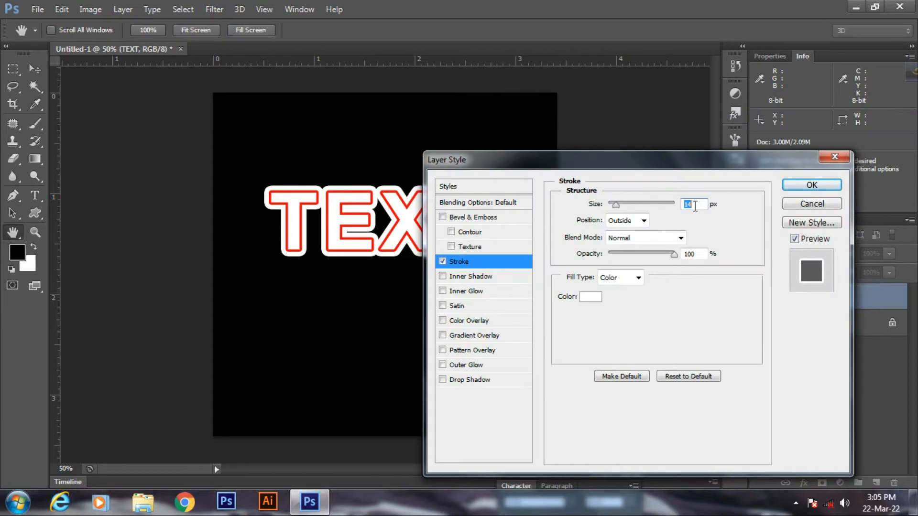
key(Down)
key(Down)
key(Down)
key(Down)
key(Down)
key(Down)
key(Down)
key(Down)
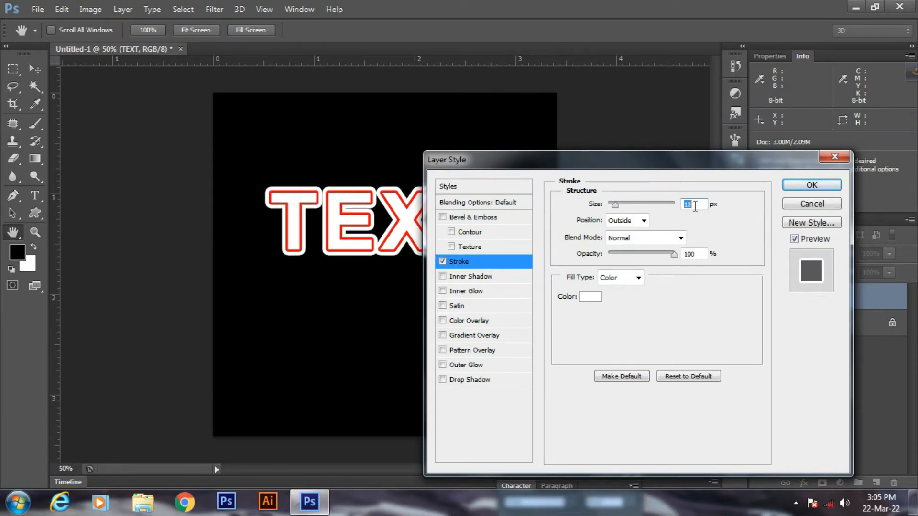
key(Down)
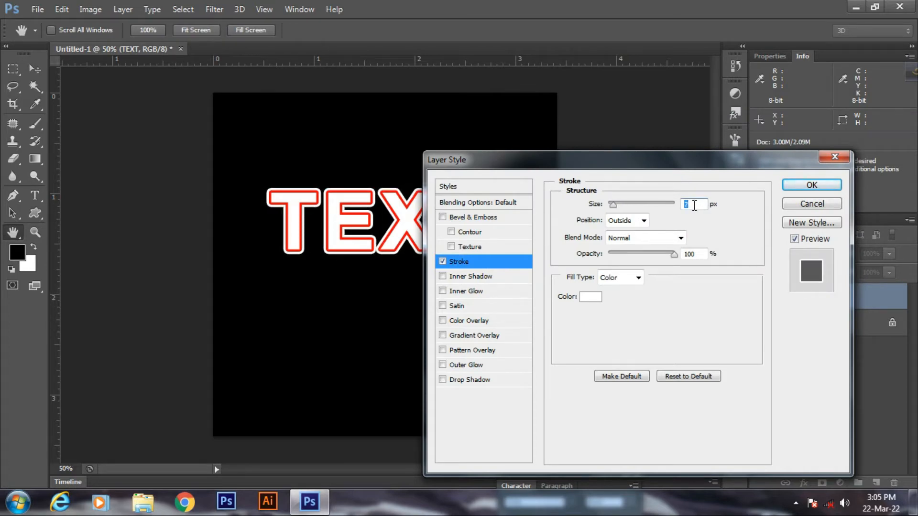
key(Down)
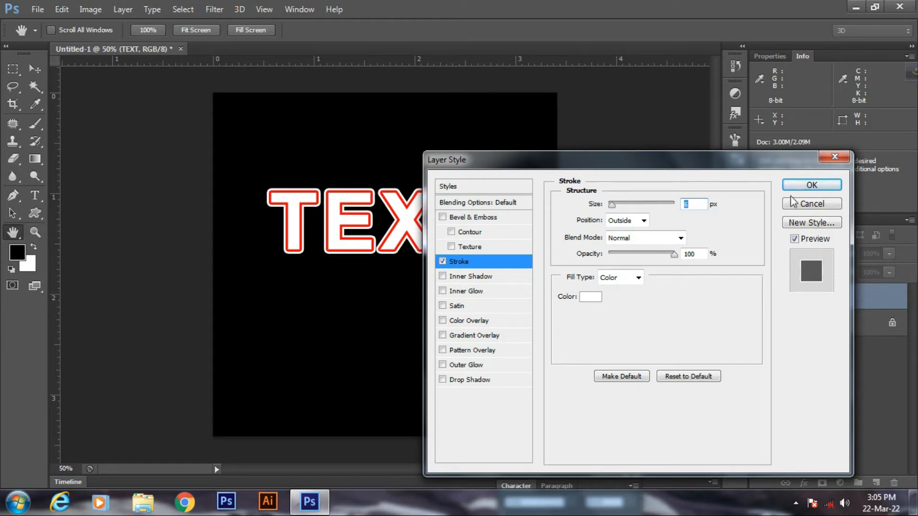
click(806, 186)
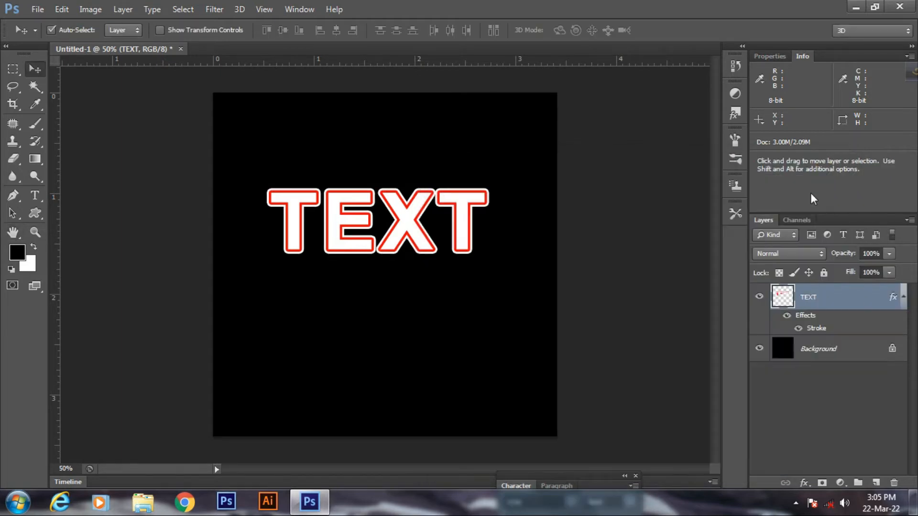
right_click(819, 297)
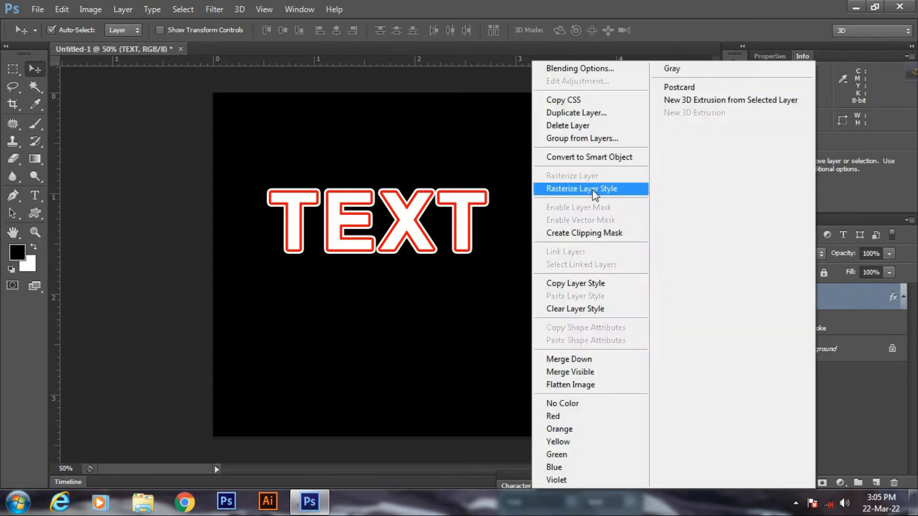
click(579, 189)
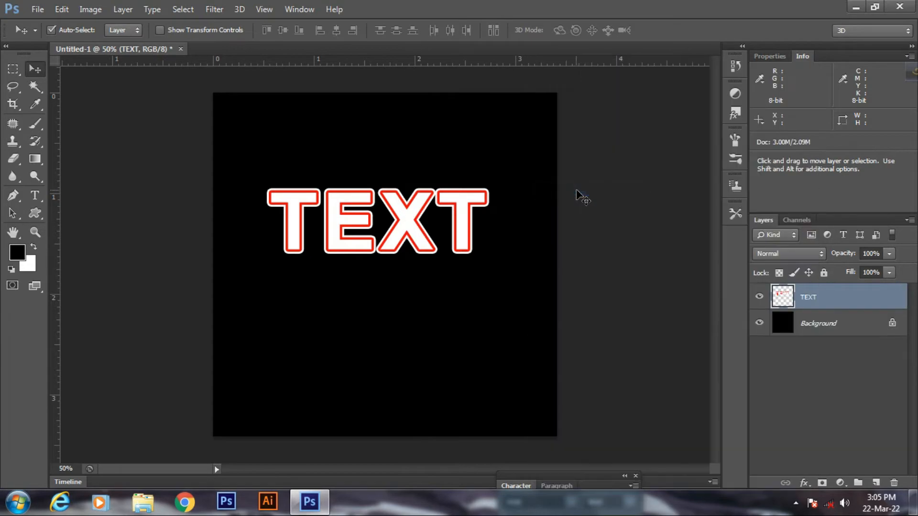
Step: Add a Drop Shadow to TEXT with Normal blend mode and ff0000 red colour
click(805, 483)
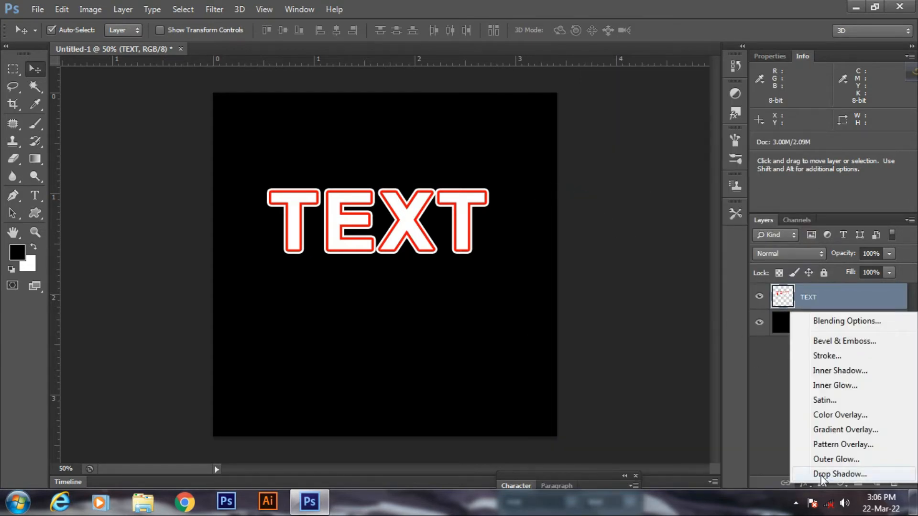
click(821, 474)
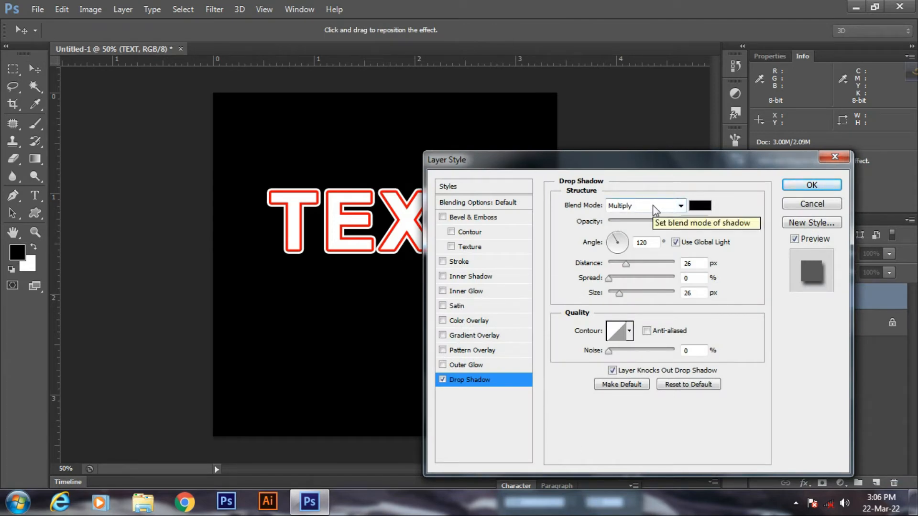
click(653, 210)
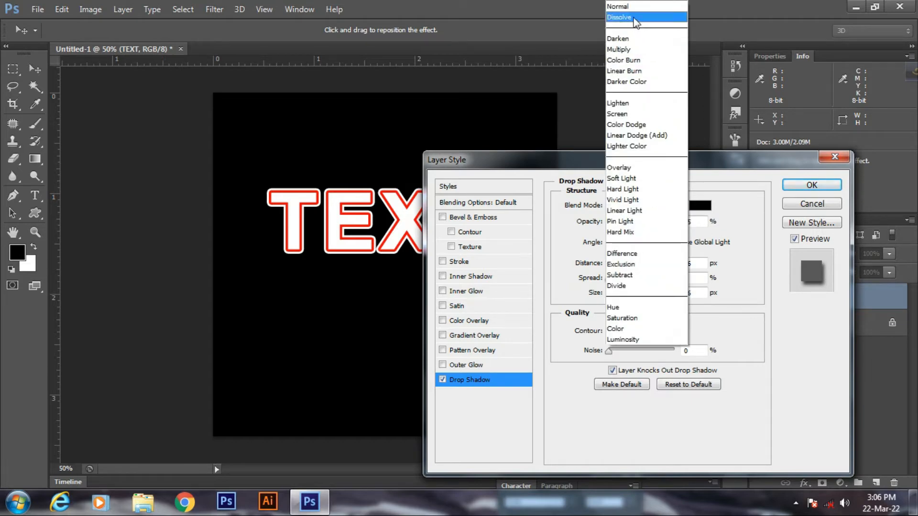
click(630, 7)
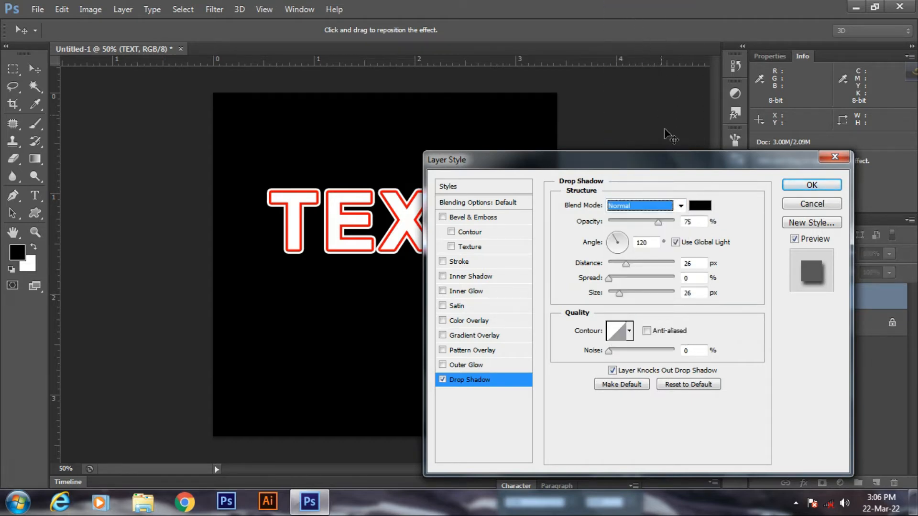
click(700, 206)
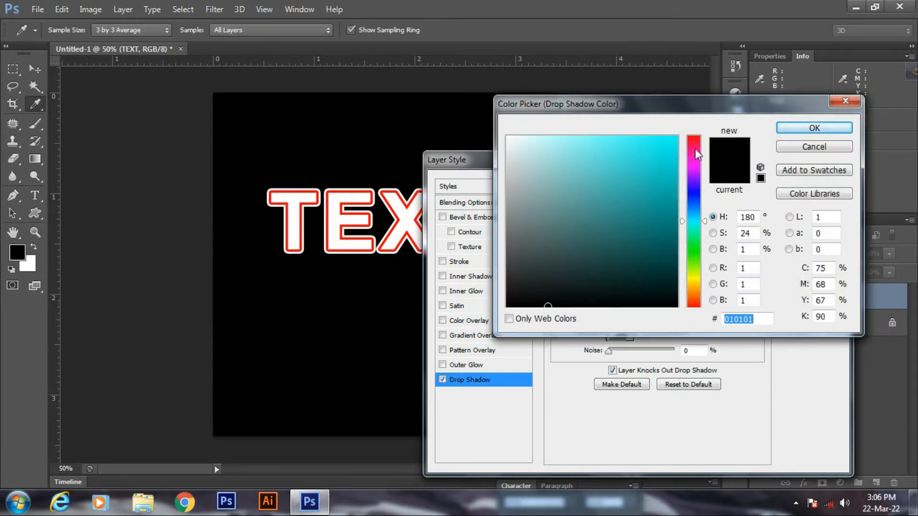
drag(696, 149, 683, 122)
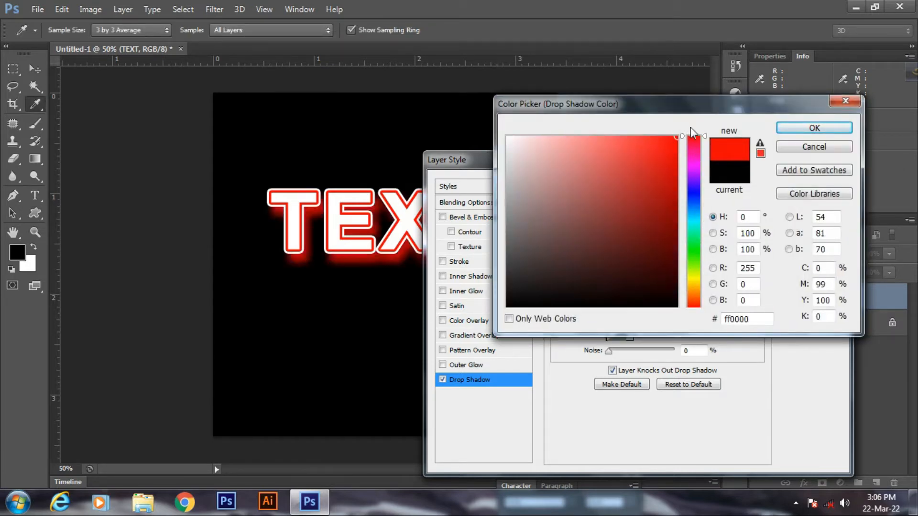
click(808, 128)
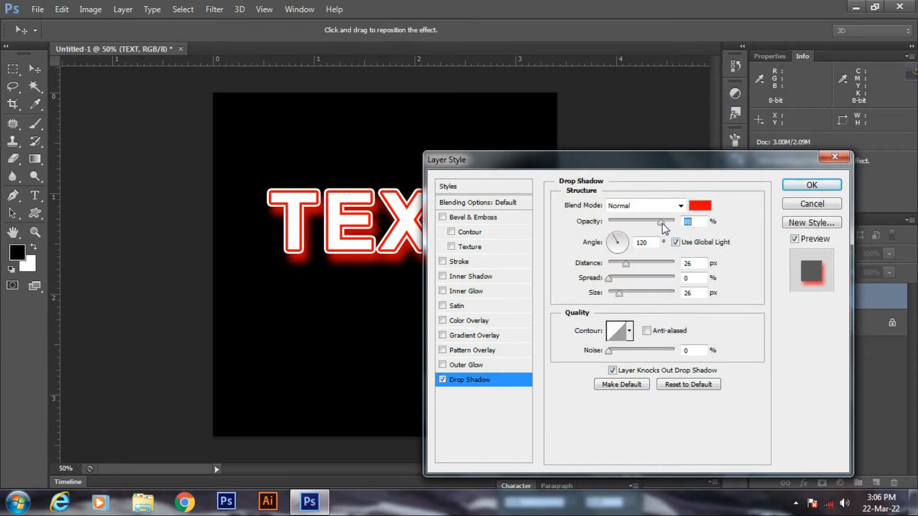
Step: Set the shadow to 100% opacity, distance 18, size 18 and 14% noise, then apply
drag(661, 223, 695, 226)
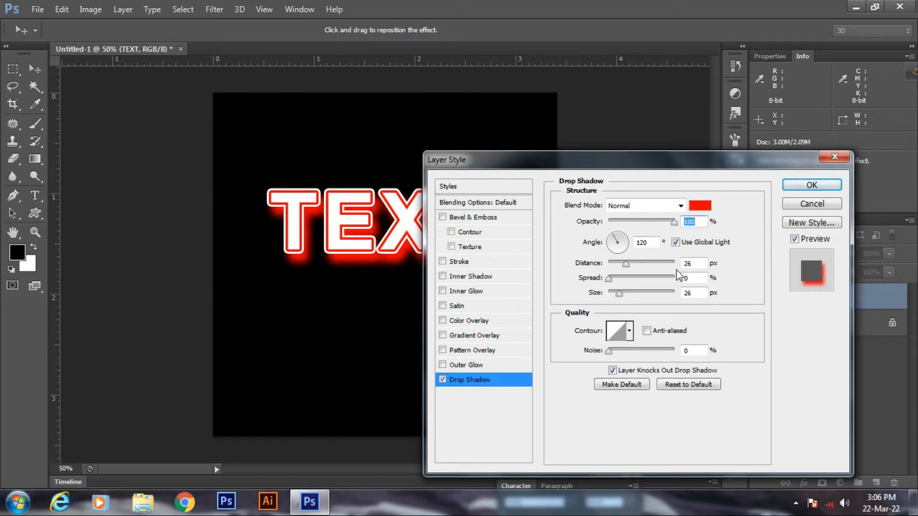
key(Tab)
key(Down)
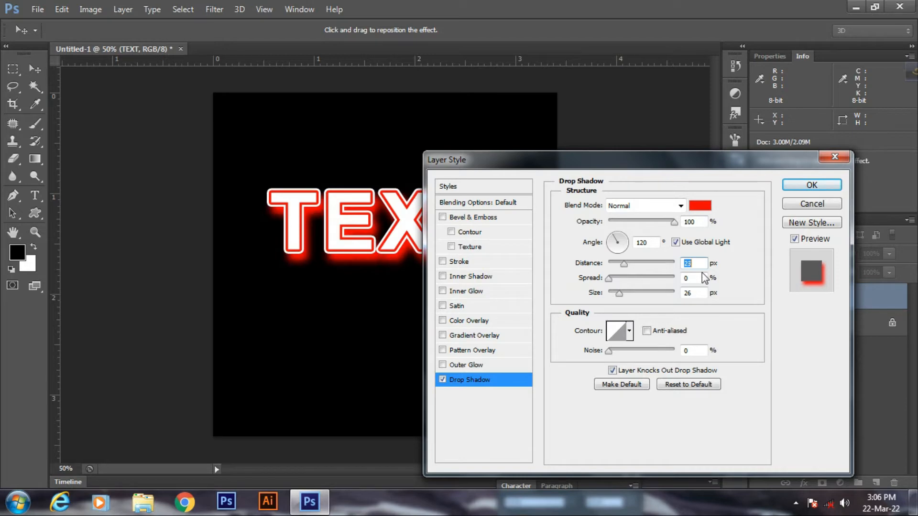
key(Down)
key(Down)
key(Down)
key(Down)
key(Down)
key(Down)
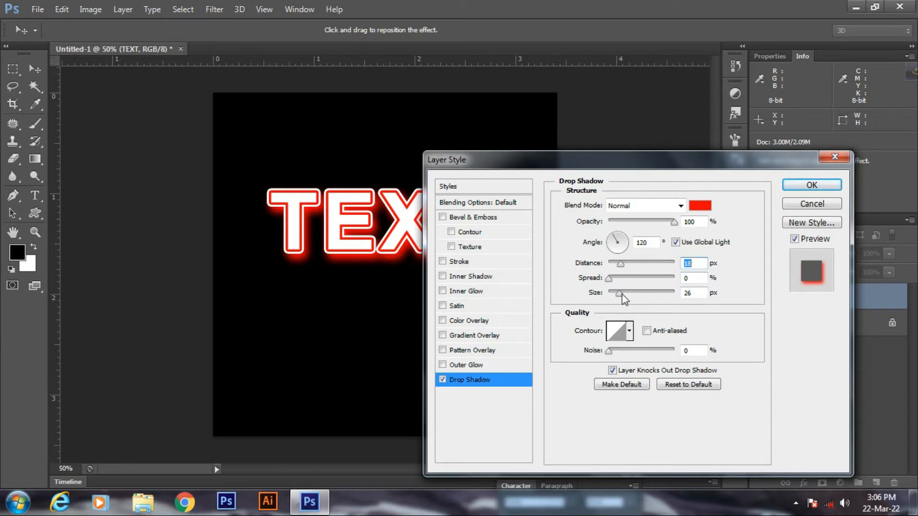
drag(618, 296, 617, 297)
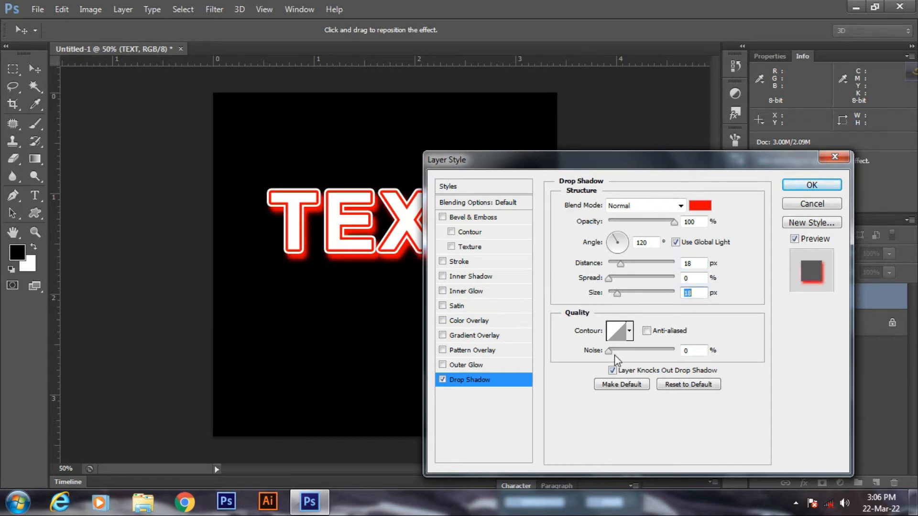
drag(608, 352, 611, 353)
drag(612, 352, 618, 353)
click(799, 187)
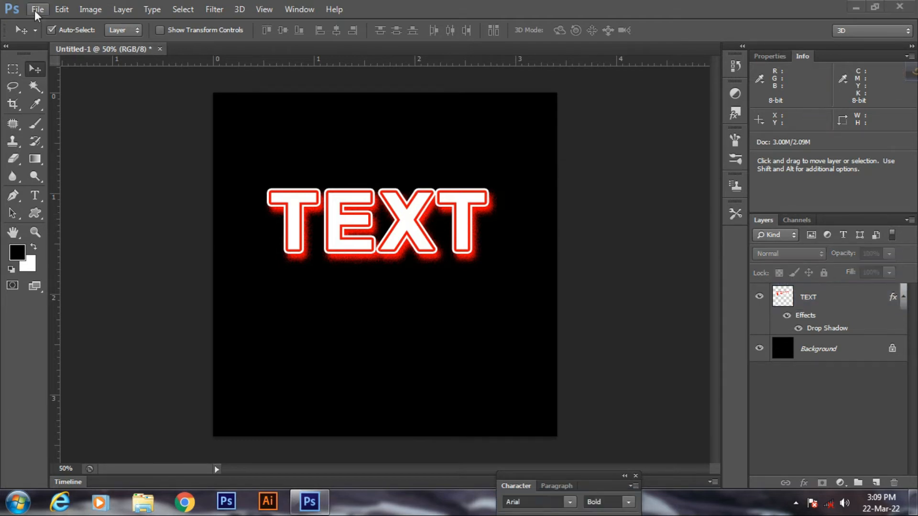
Step: Create a white 2000 × 1024 px, 300 ppi document and zoom it to 50%
click(35, 10)
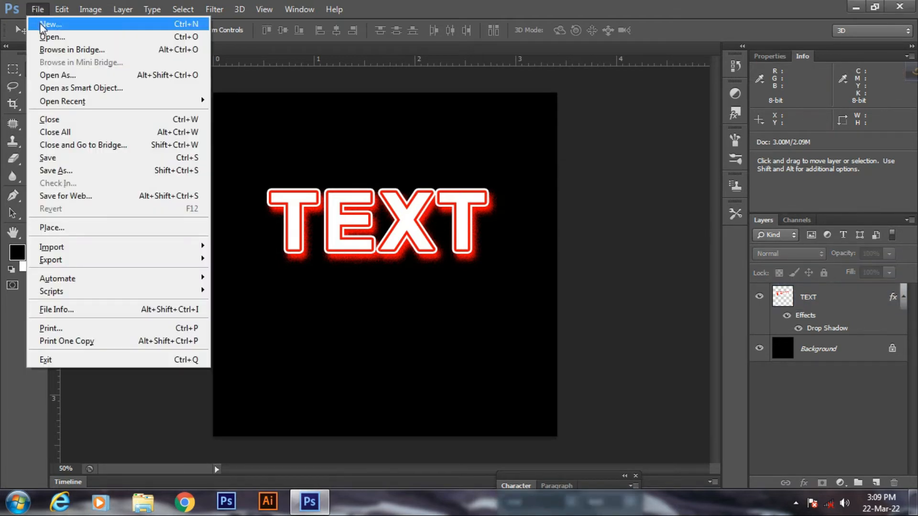
click(42, 25)
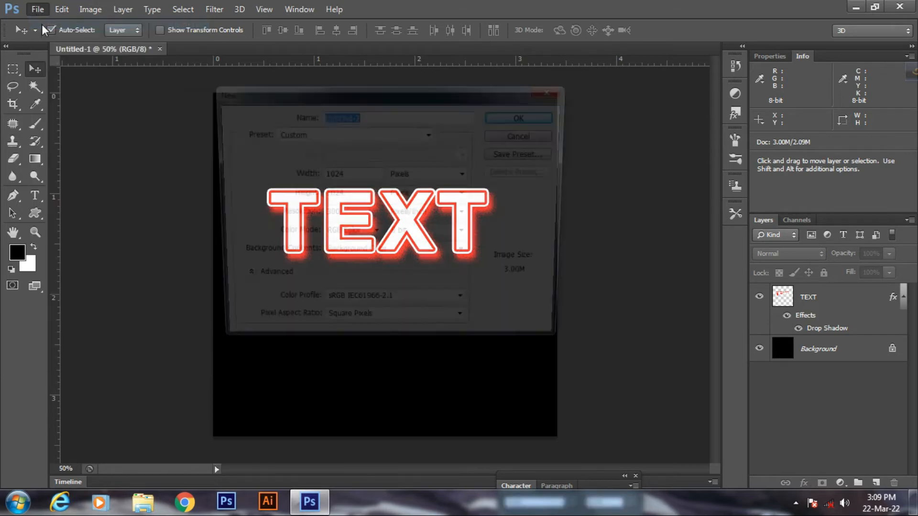
click(350, 175)
double_click(350, 176)
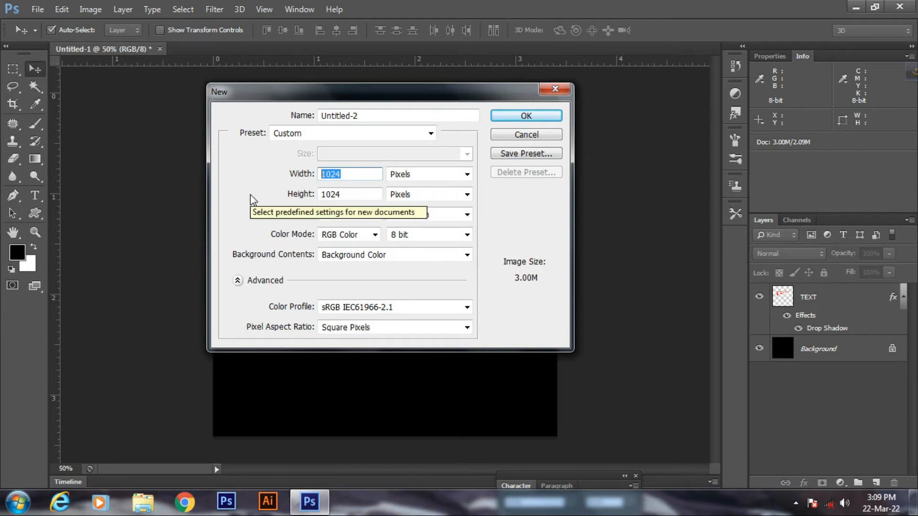
text(2)
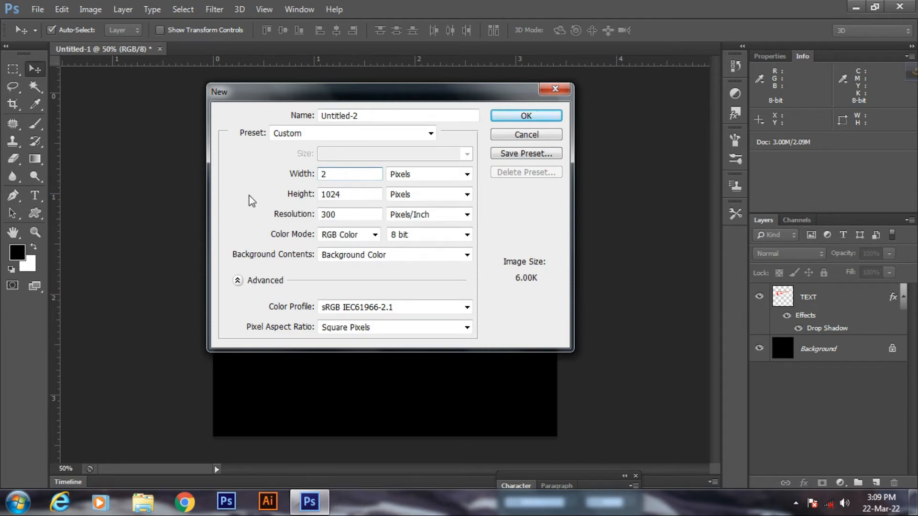
text(000)
click(514, 115)
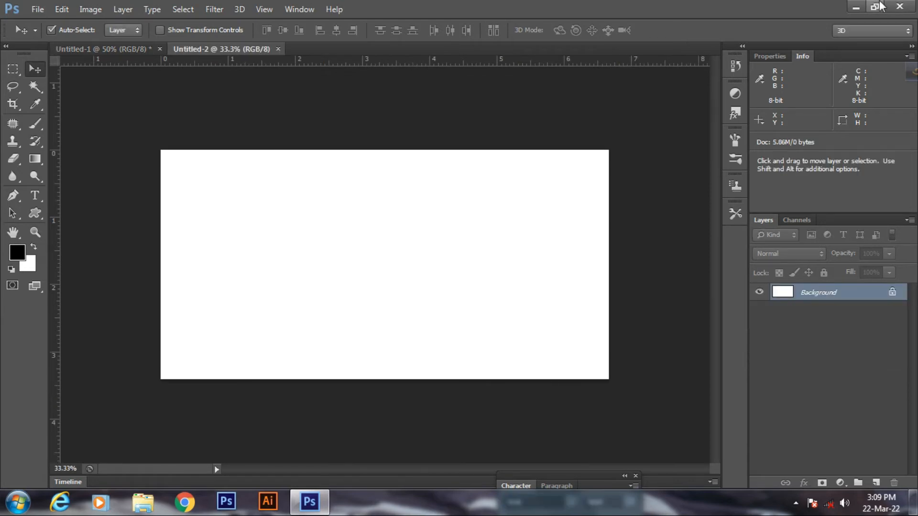
key(ctrl+plus)
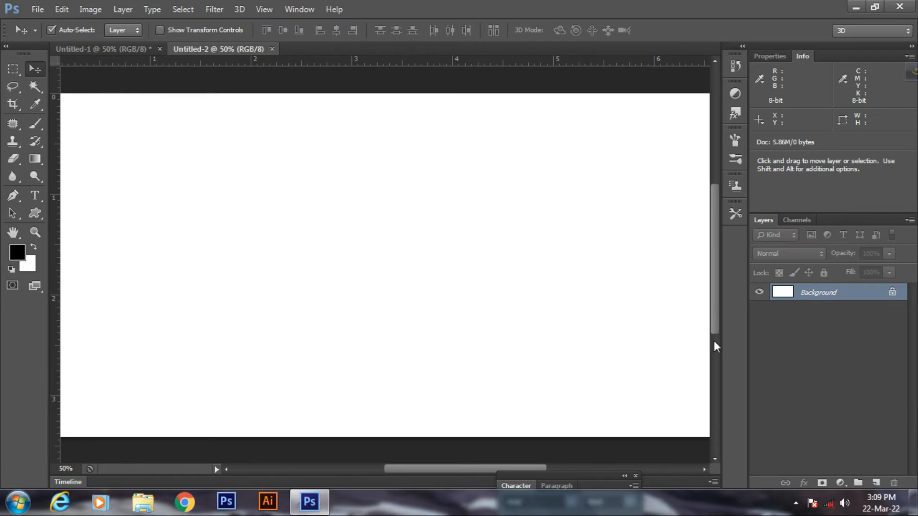
Step: Fill the blank canvas with a grey pattern using Filter > Render > Clouds
click(17, 252)
click(805, 128)
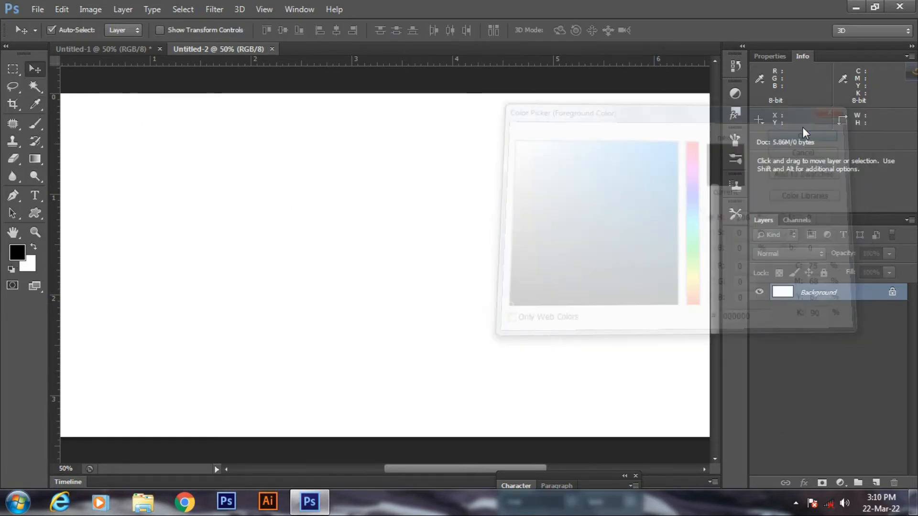
click(211, 7)
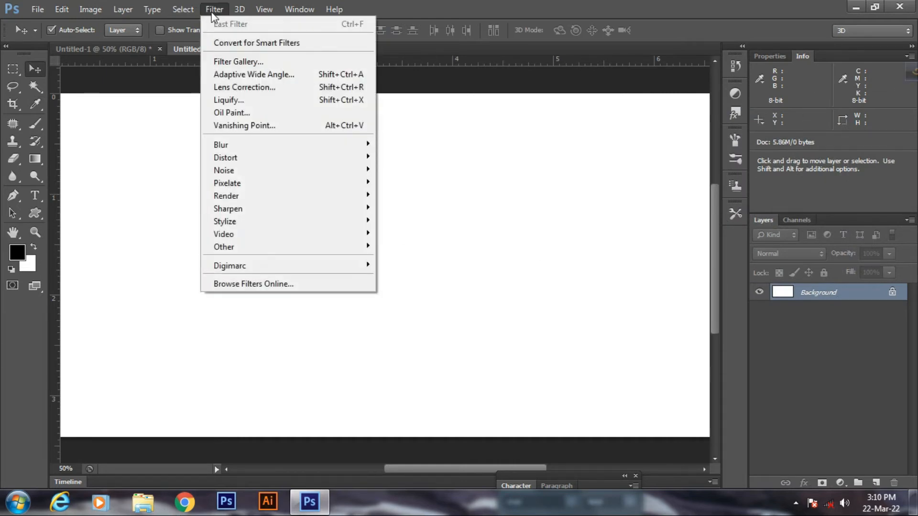
mouse_move(231, 197)
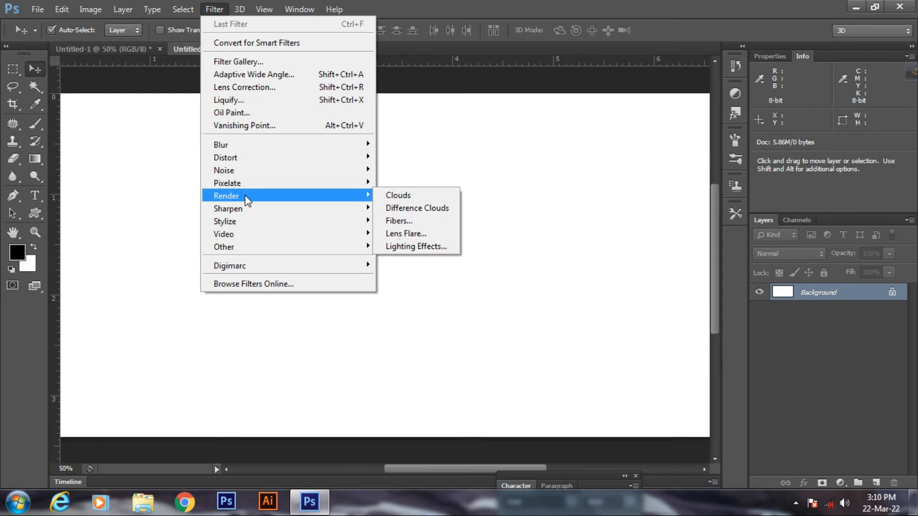
click(394, 196)
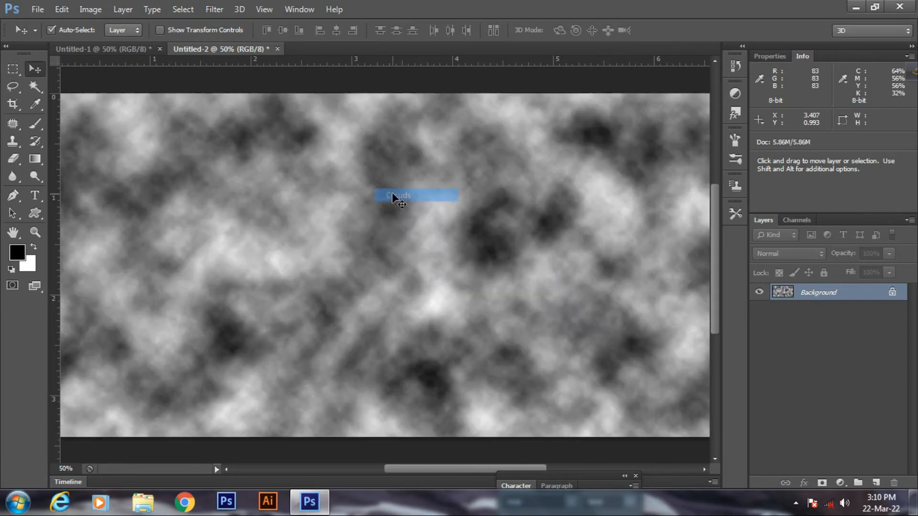
Step: Apply Difference Clouds and repeat it four more times with Ctrl+F
click(213, 9)
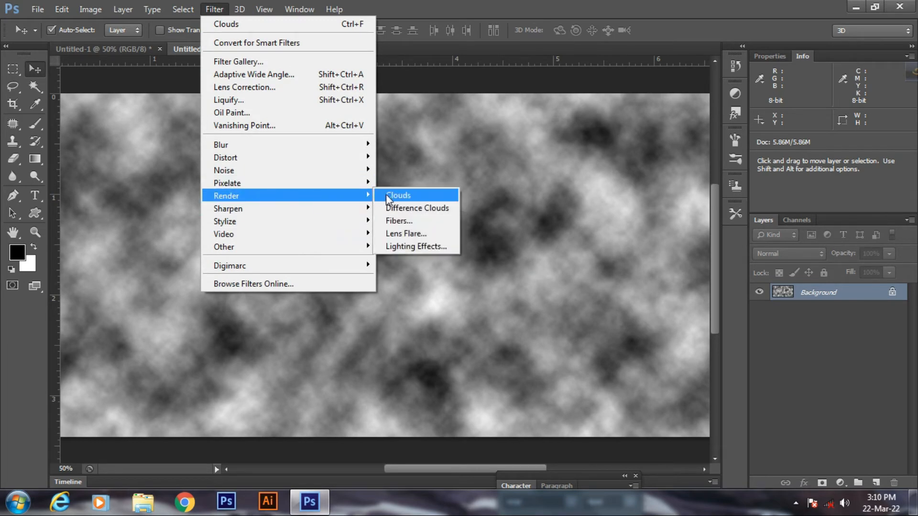
click(396, 208)
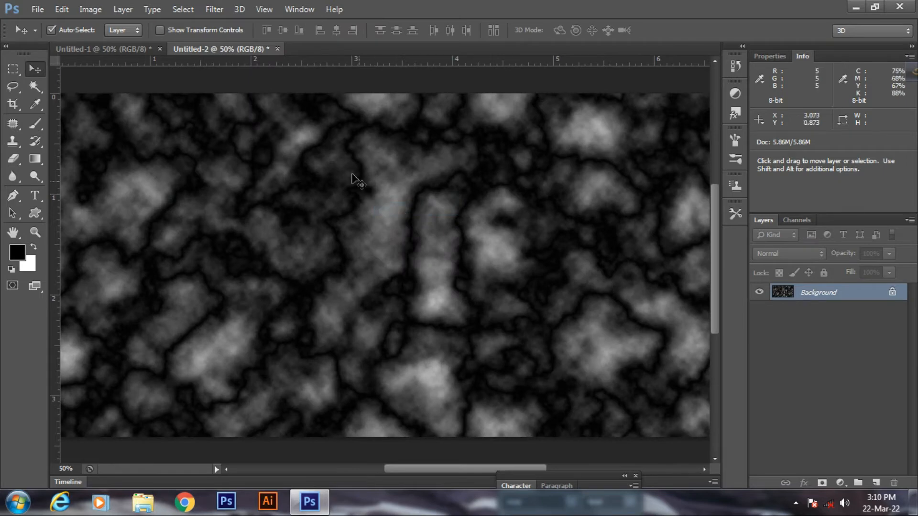
key(ctrl+f)
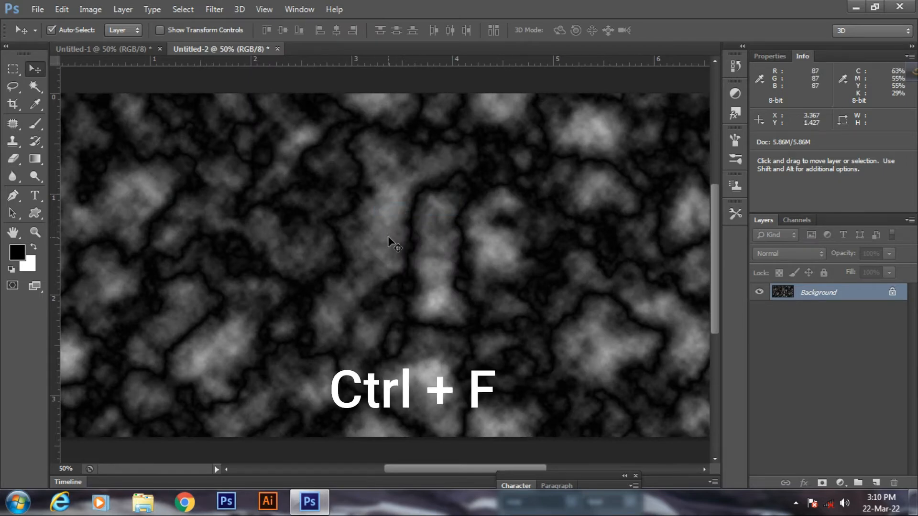
key(ctrl+f)
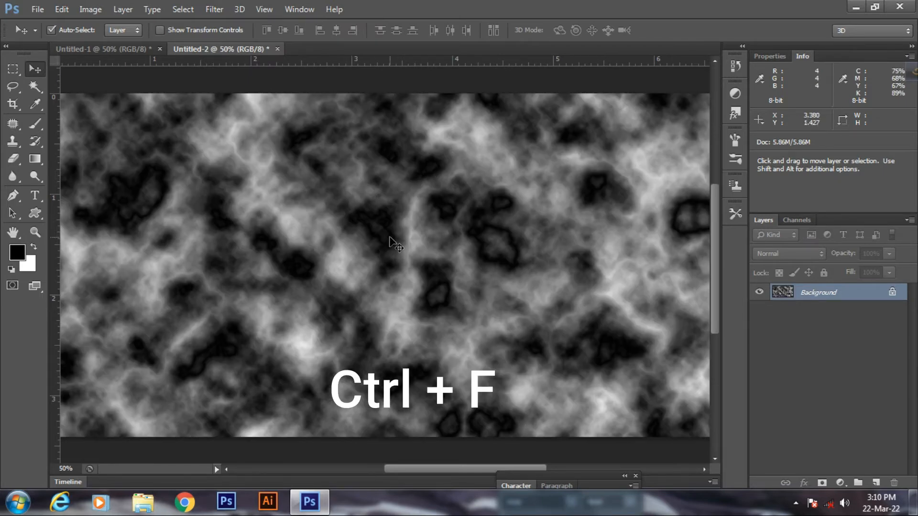
key(ctrl+f)
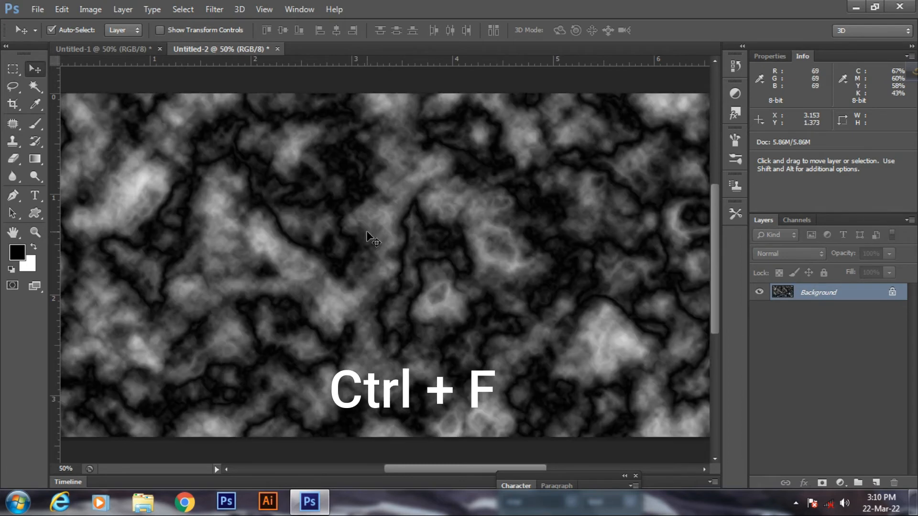
key(ctrl+f)
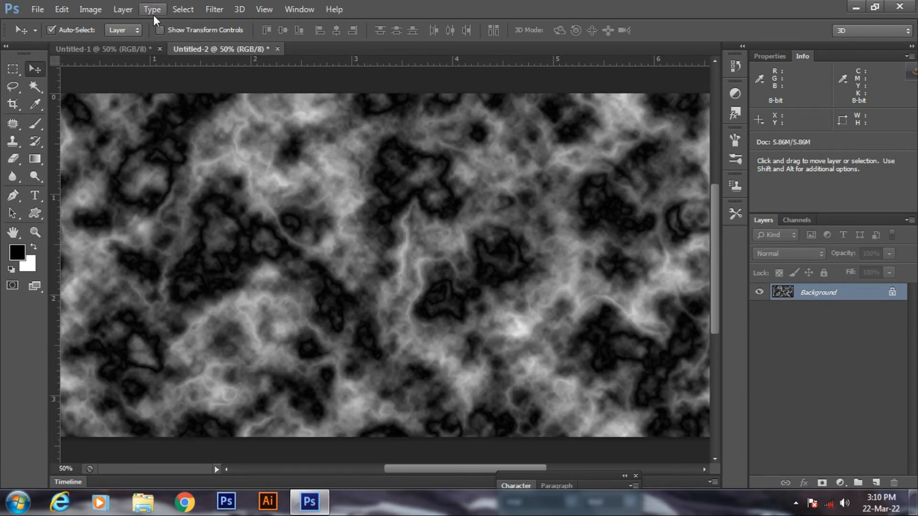
Step: Select the Shadows tones with Select > Color Range
click(182, 9)
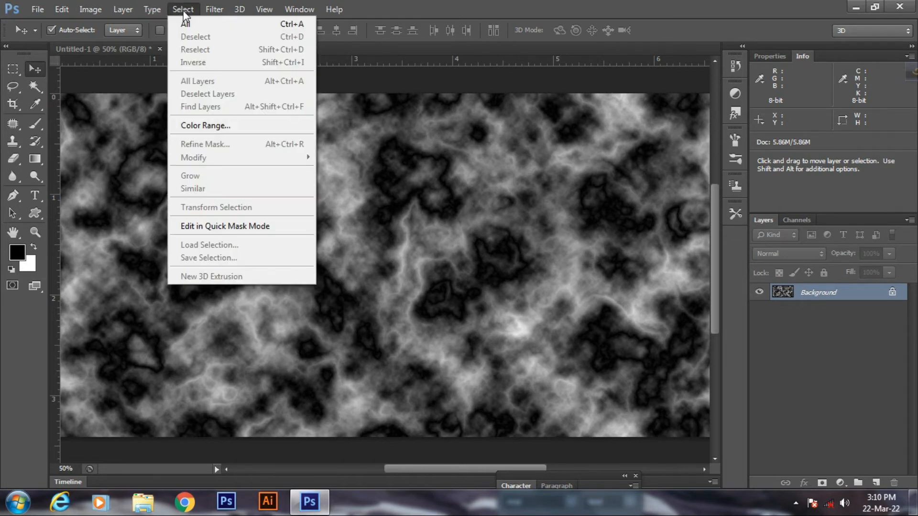
click(193, 124)
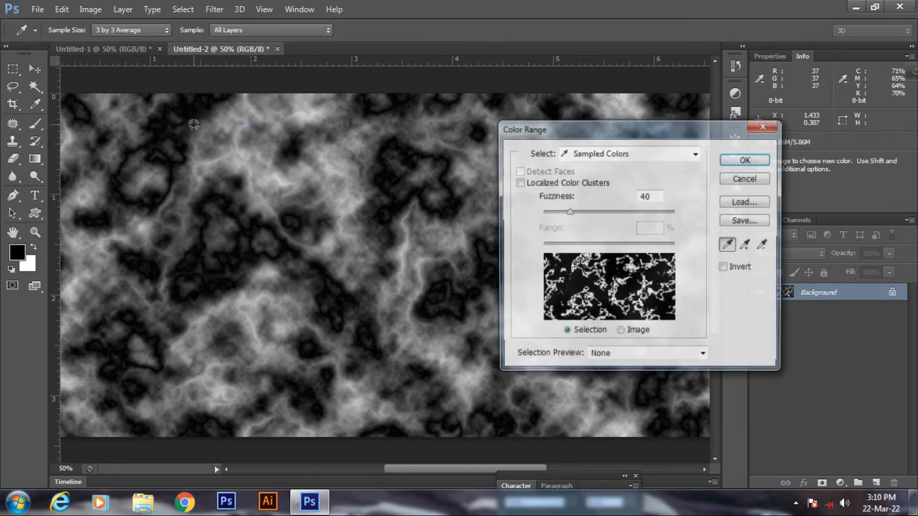
click(617, 154)
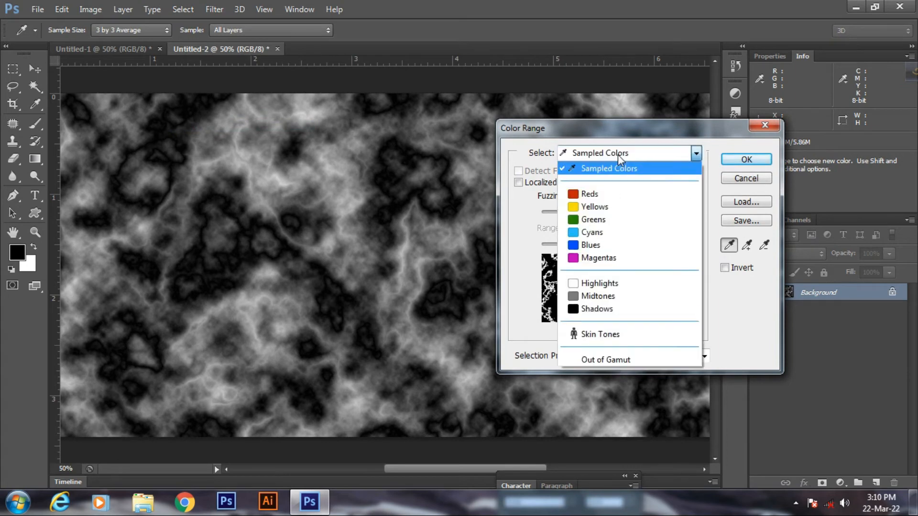
click(593, 310)
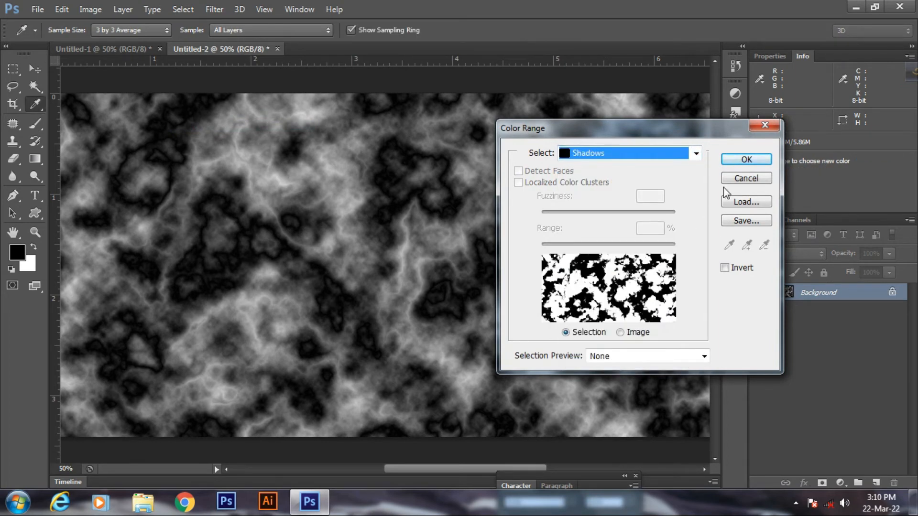
click(745, 161)
key(v)
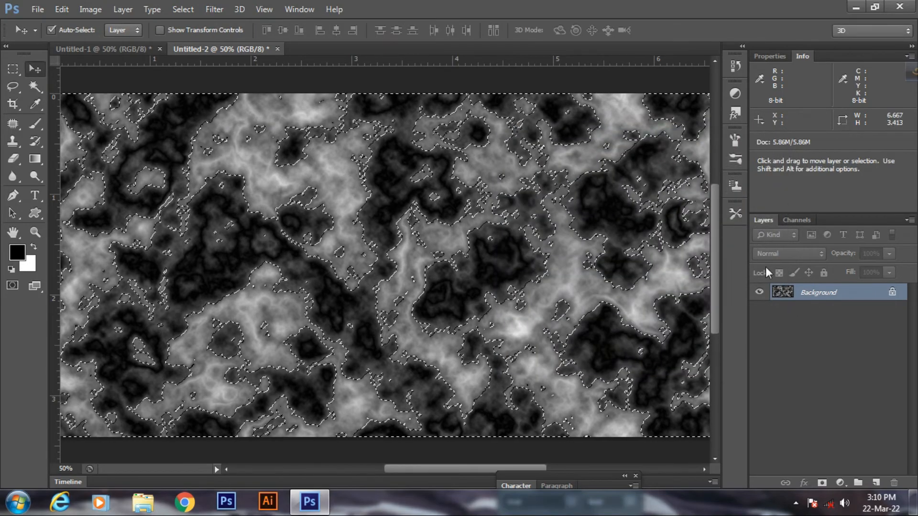
Step: Convert the Background to Layer 0, delete the selected shadows, and deselect
double_click(893, 293)
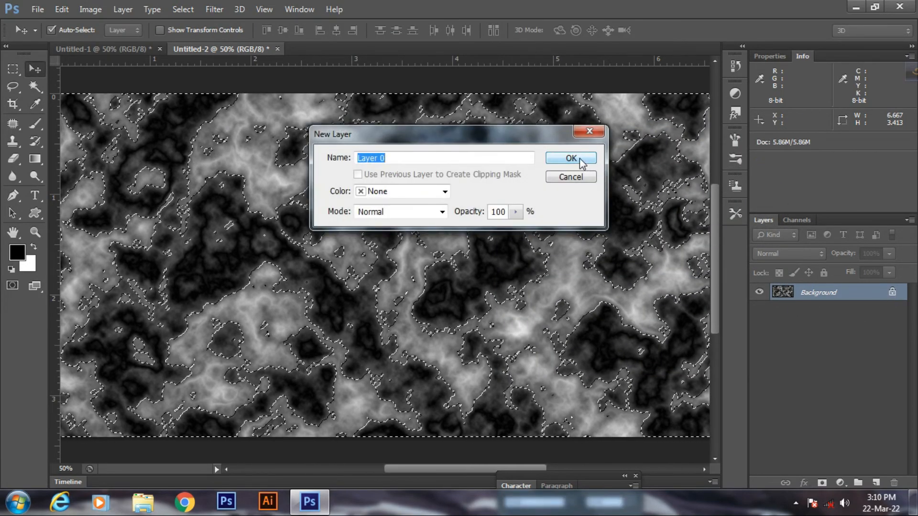
click(579, 158)
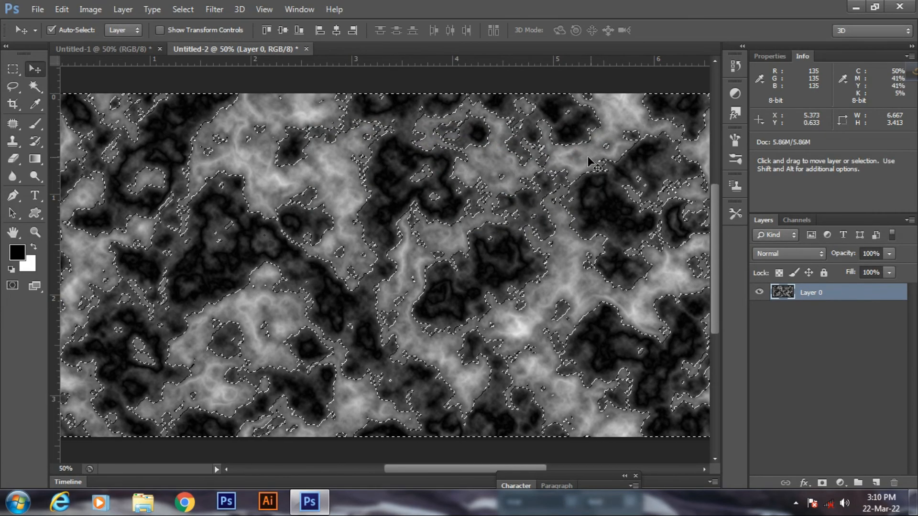
key(Delete)
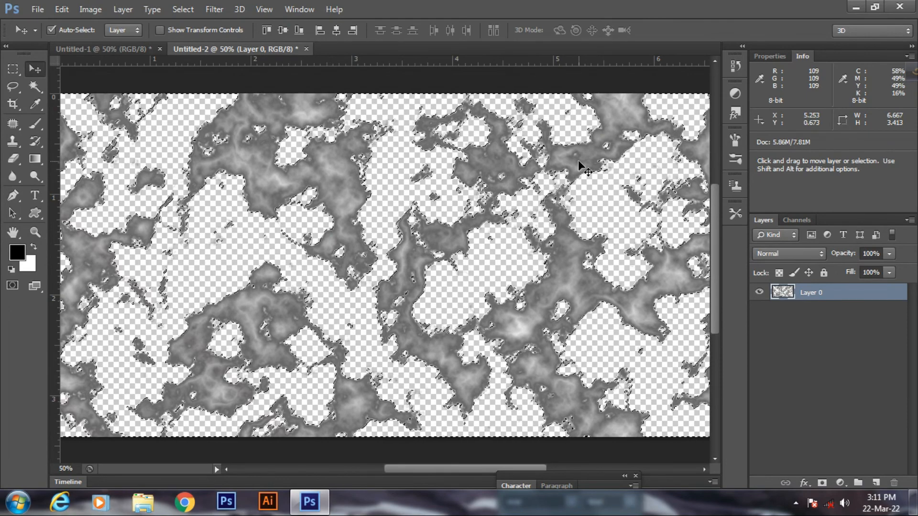
key(ctrl+d)
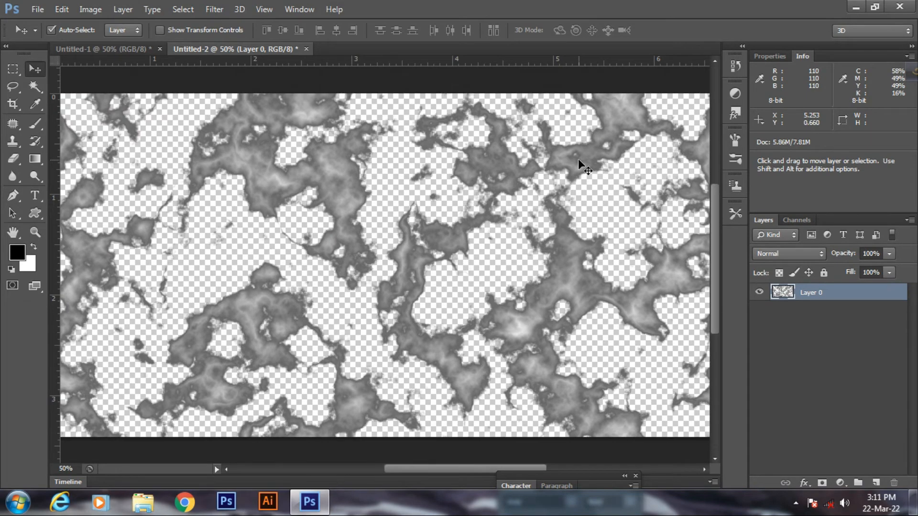
Step: Pick bright blue 0096ff as the foreground colour
click(23, 255)
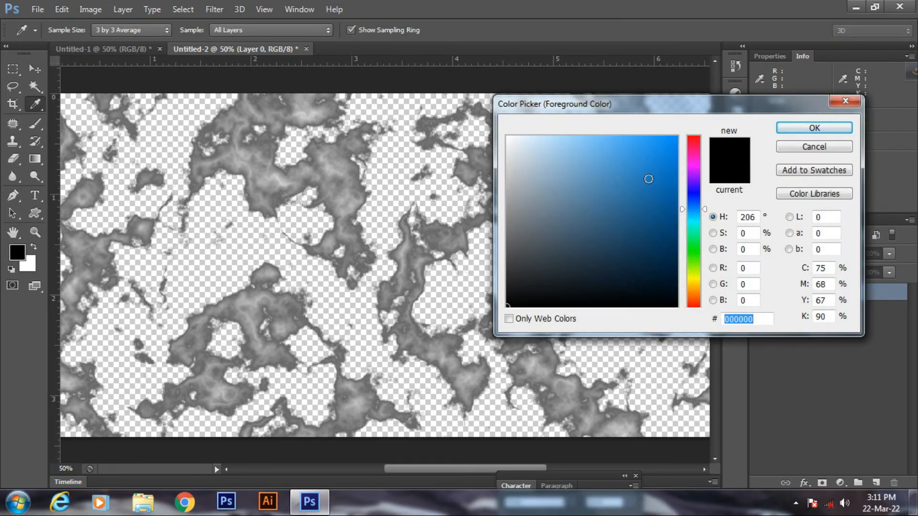
drag(669, 146, 682, 126)
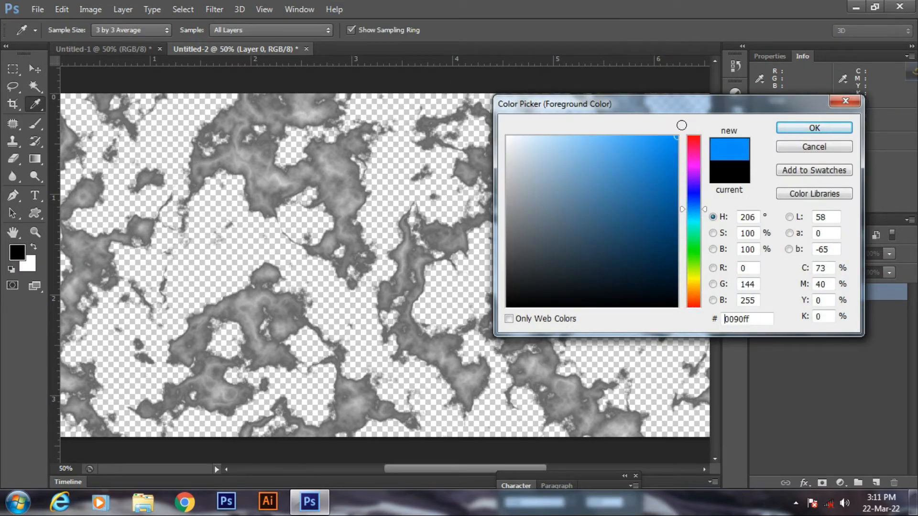
click(706, 211)
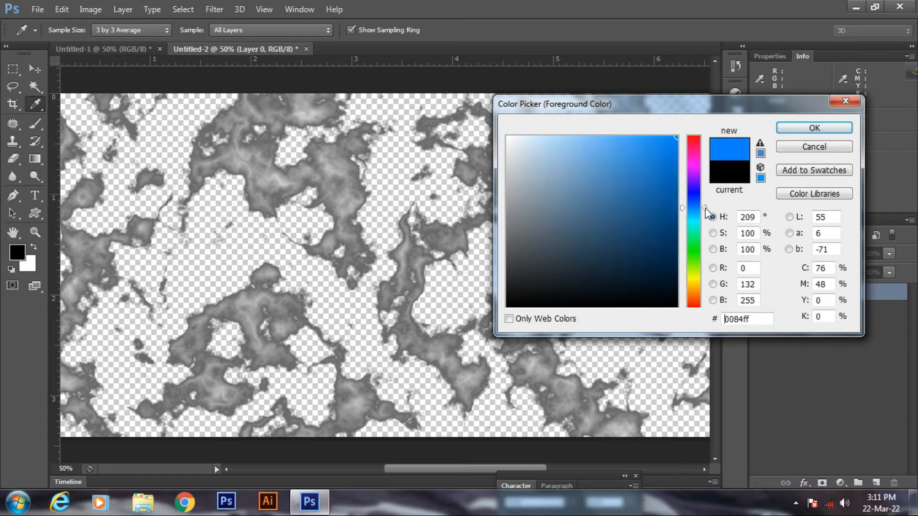
Step: Fill a new Layer 1 with the blue, set it to Screen, and select both layers
click(797, 127)
key(v)
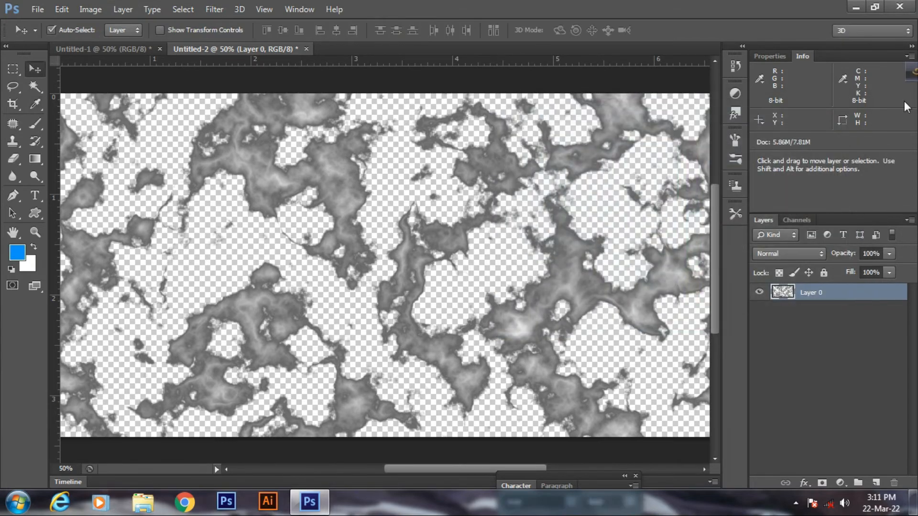
click(876, 484)
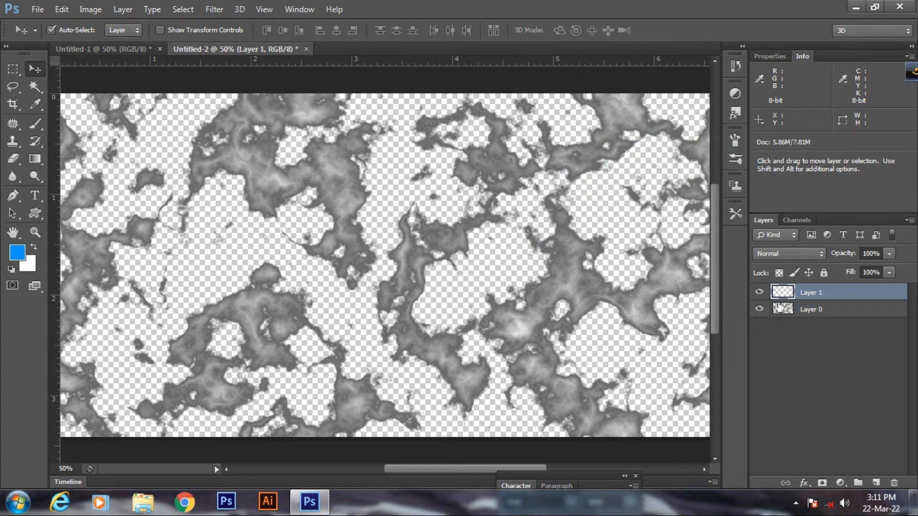
key(alt)
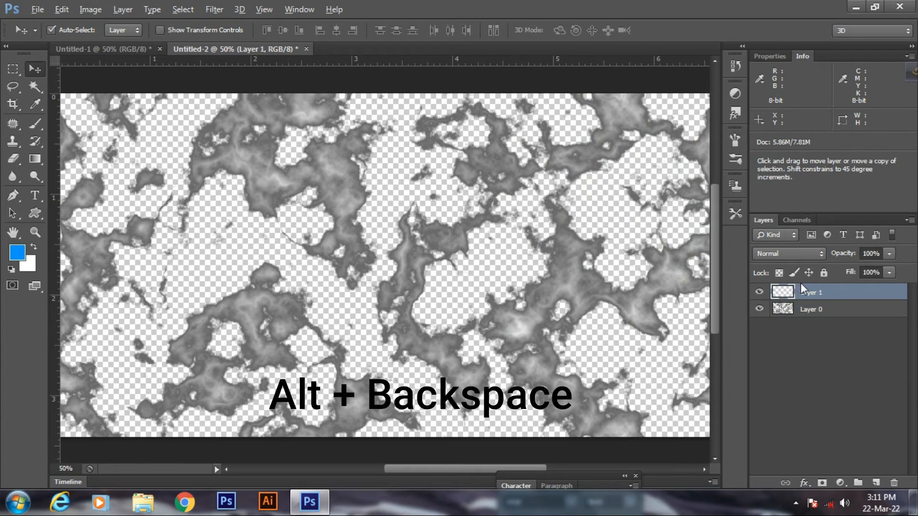
key(alt+BackSpace)
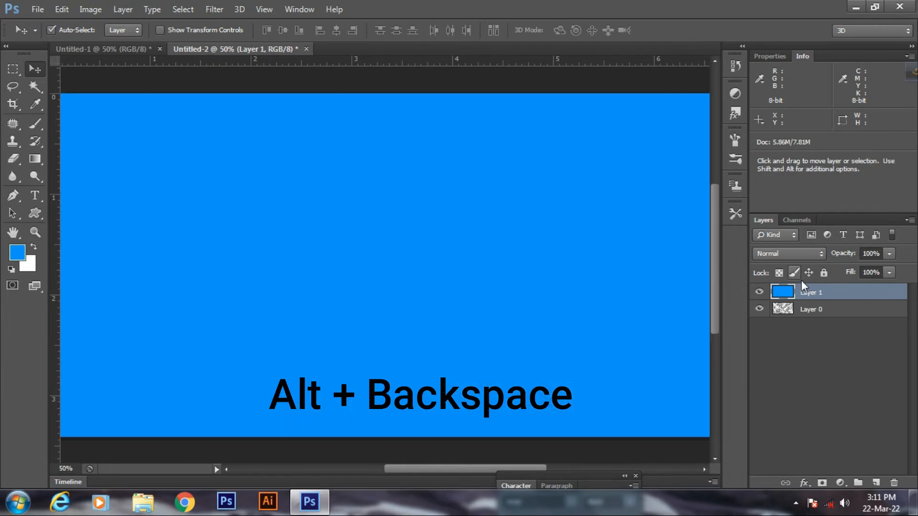
click(784, 254)
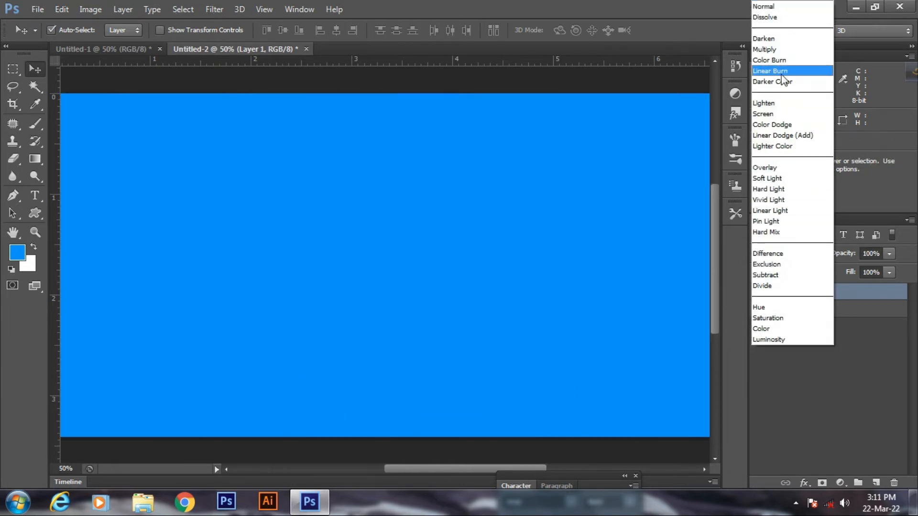
click(764, 115)
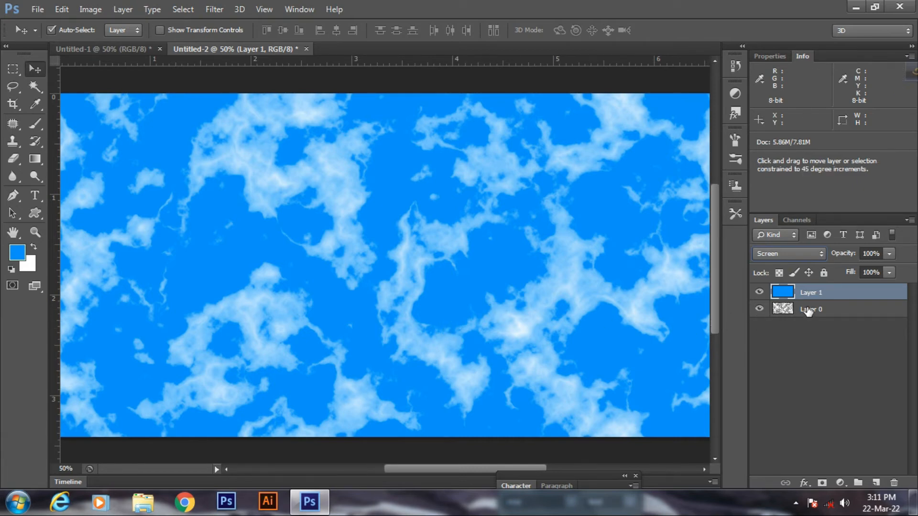
shift+click(808, 310)
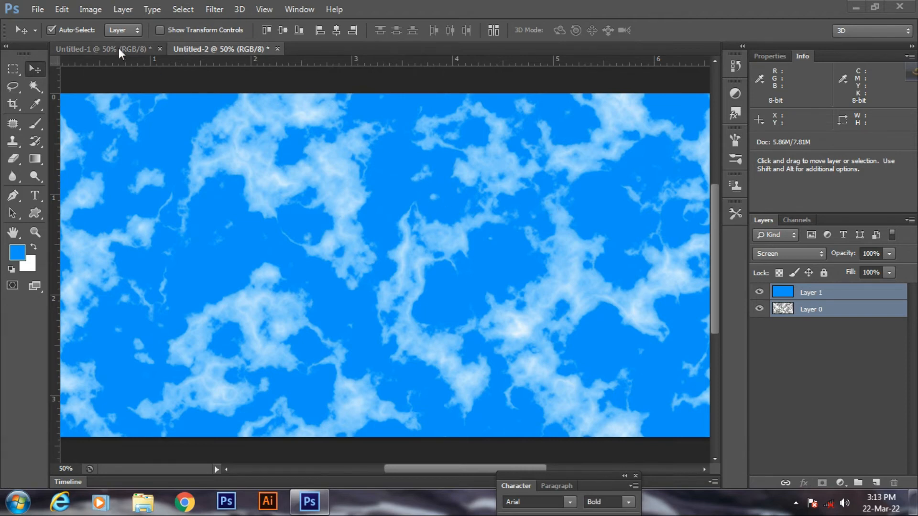
Step: Create a new white 1024 × 1024 pixel document, Untitled-3
click(37, 12)
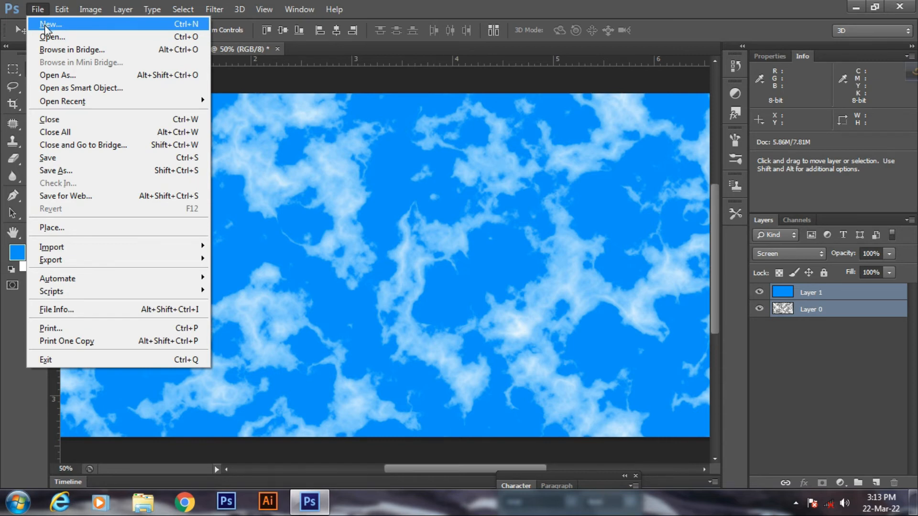
click(48, 25)
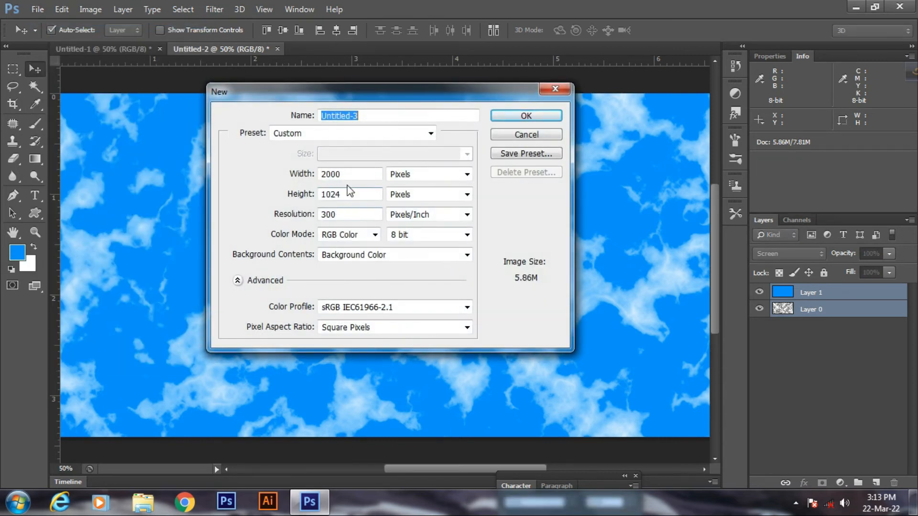
double_click(350, 174)
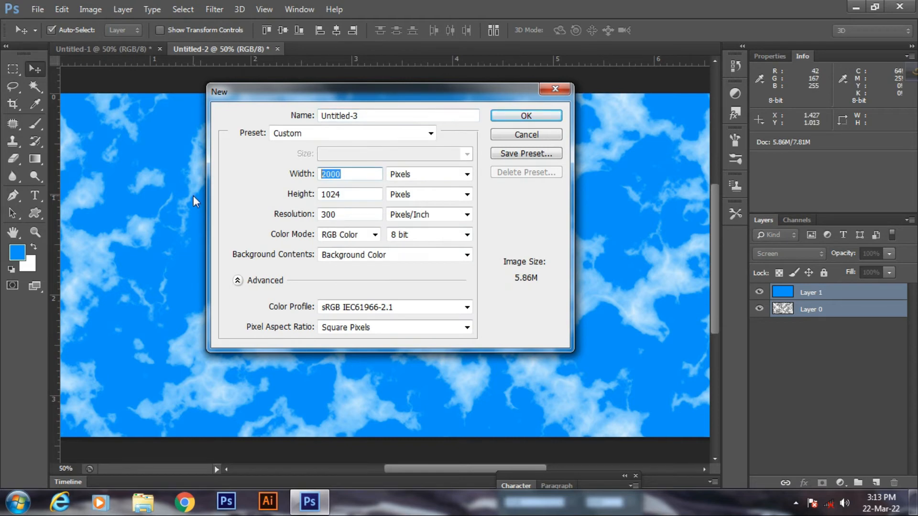
text(10247)
key(BackSpace)
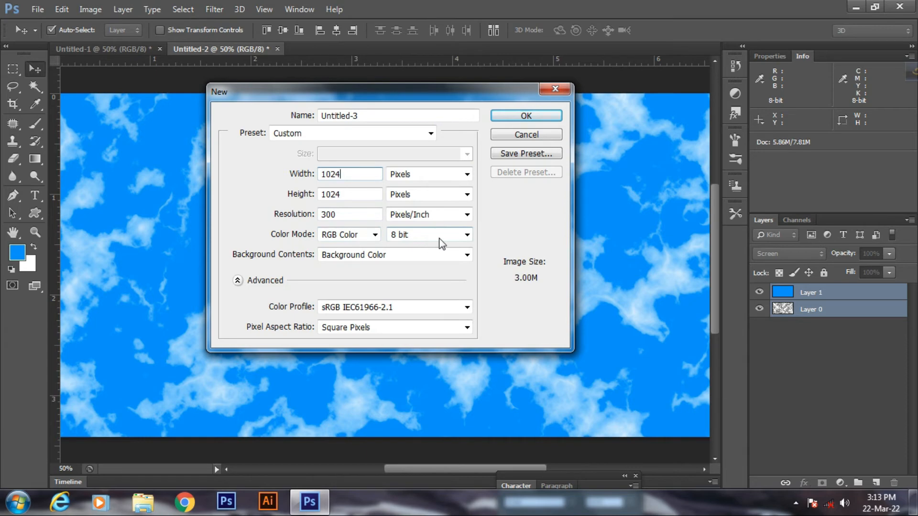
click(542, 119)
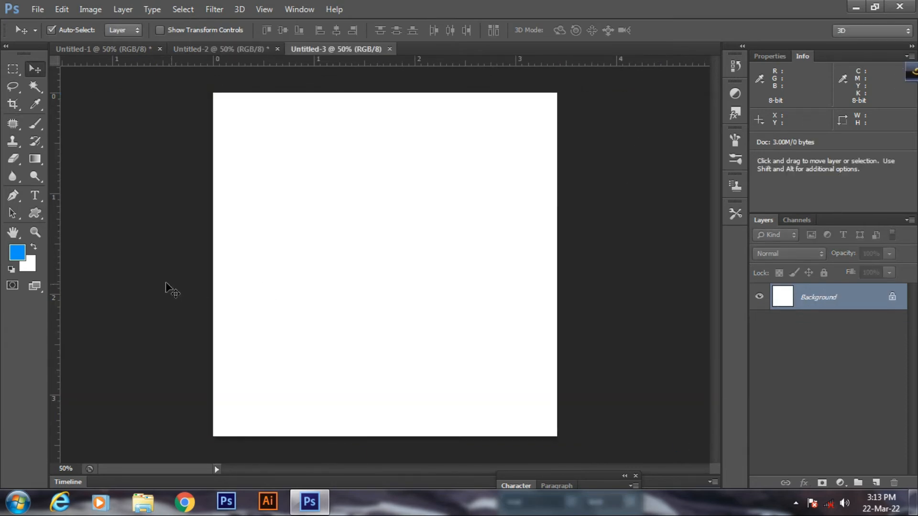
Step: Set the foreground colour to black and fill Untitled-3's Background layer solid black
click(19, 257)
drag(584, 268, 489, 320)
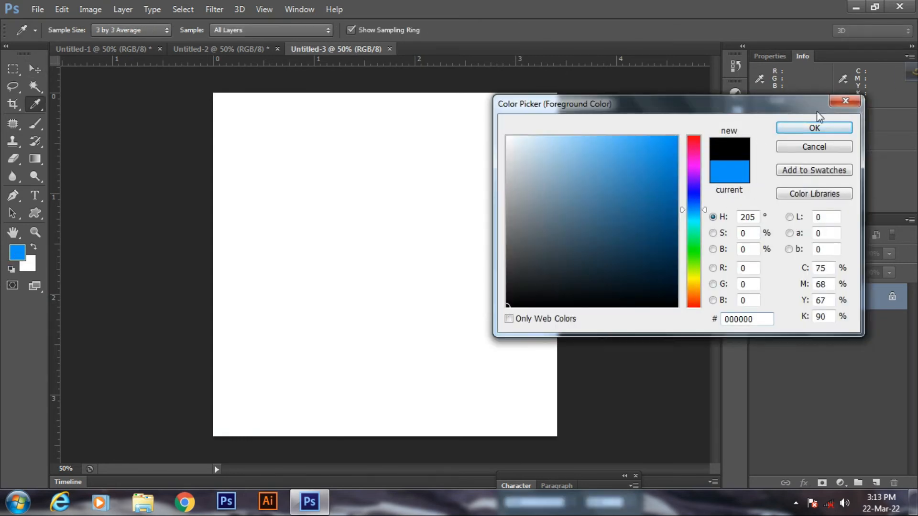
click(814, 127)
key(v)
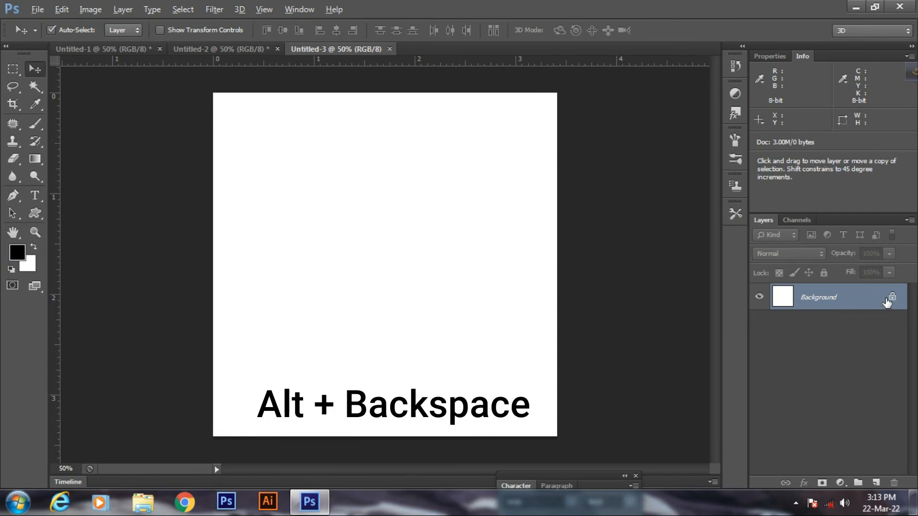
key(alt+BackSpace)
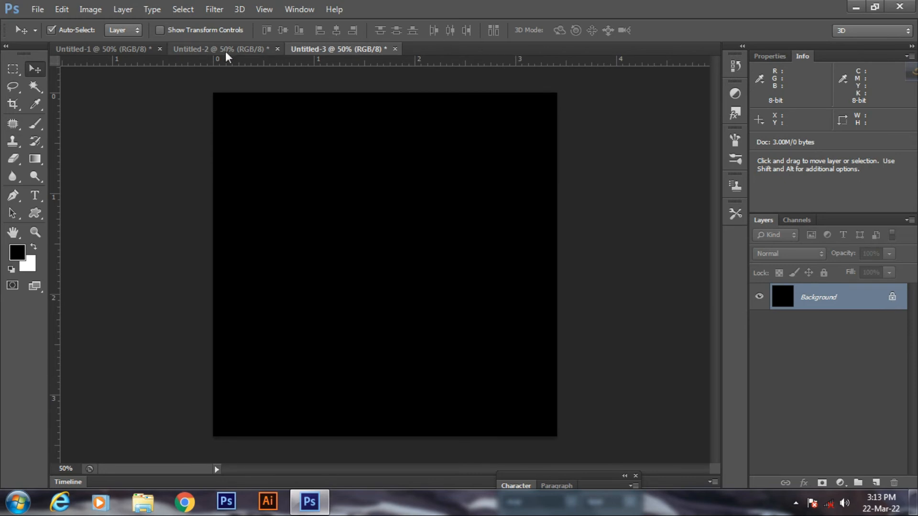
click(37, 197)
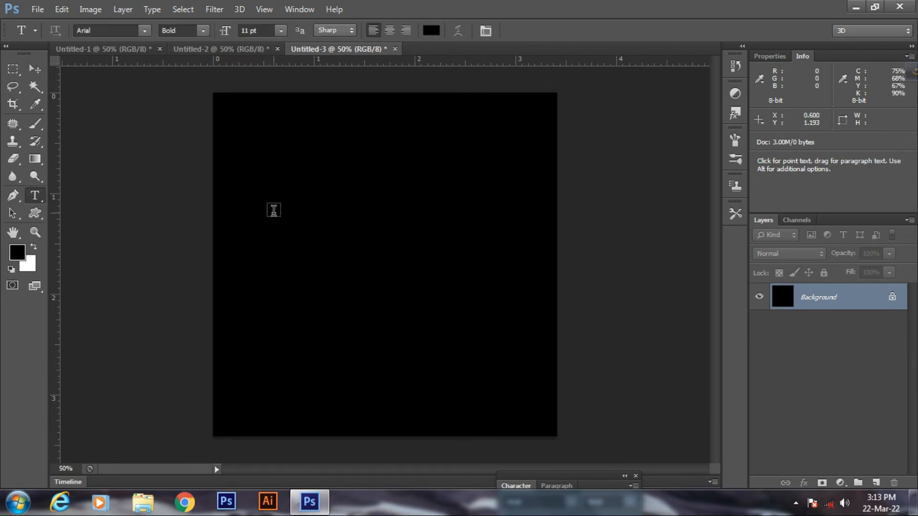
Step: Add the word TEXT on the canvas, colour it white (#ffffff), and commit it
click(273, 212)
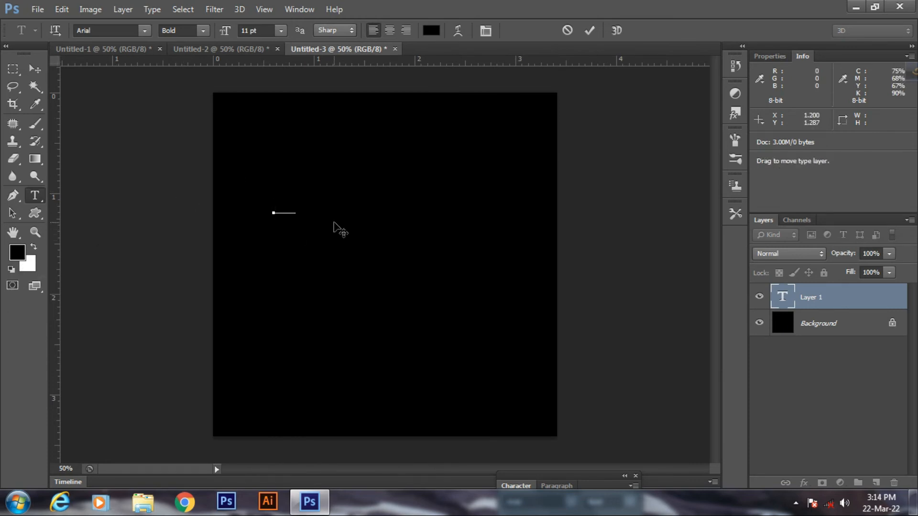
key(ctrl+a)
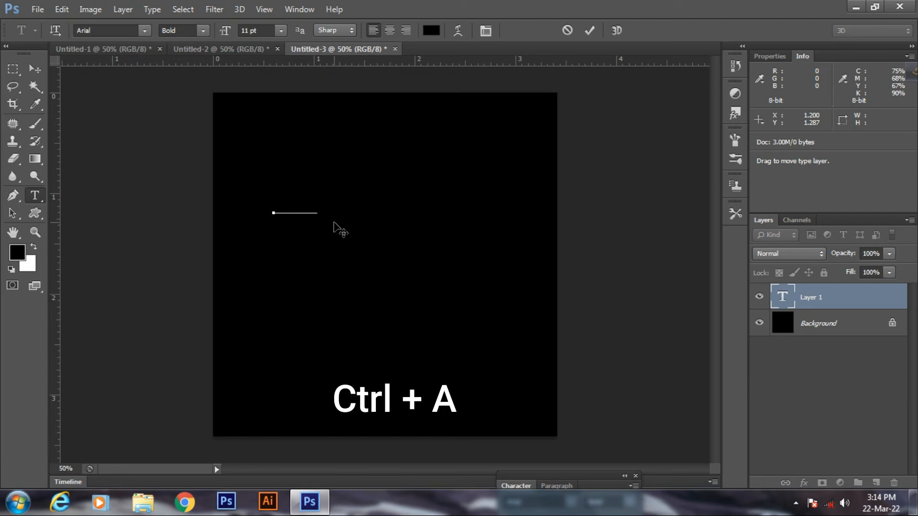
click(431, 30)
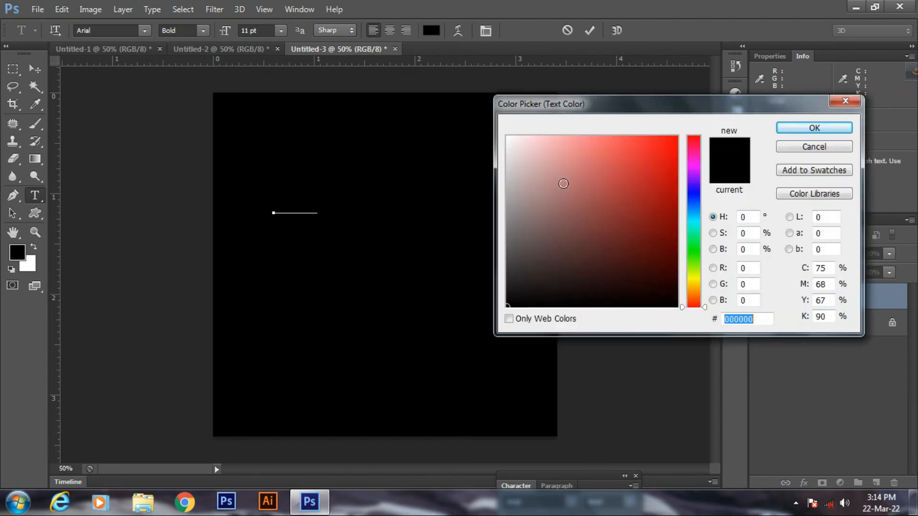
drag(554, 170, 483, 110)
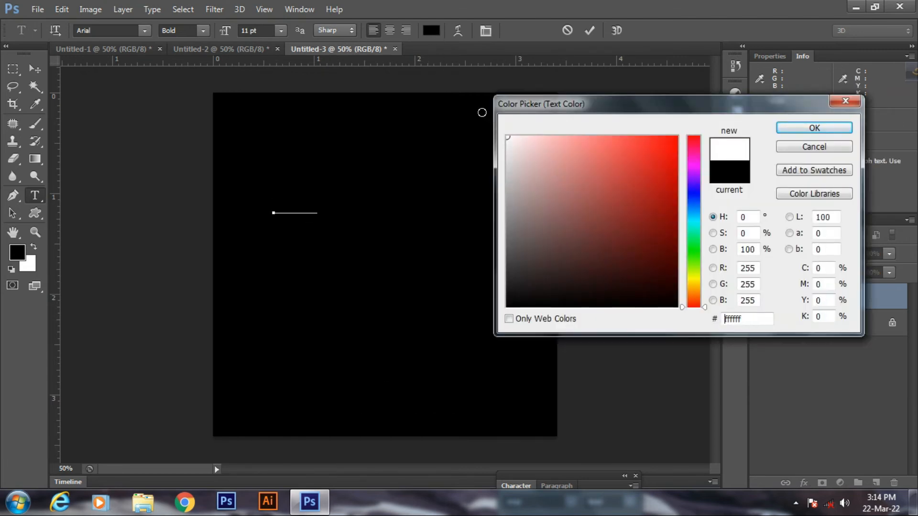
click(785, 131)
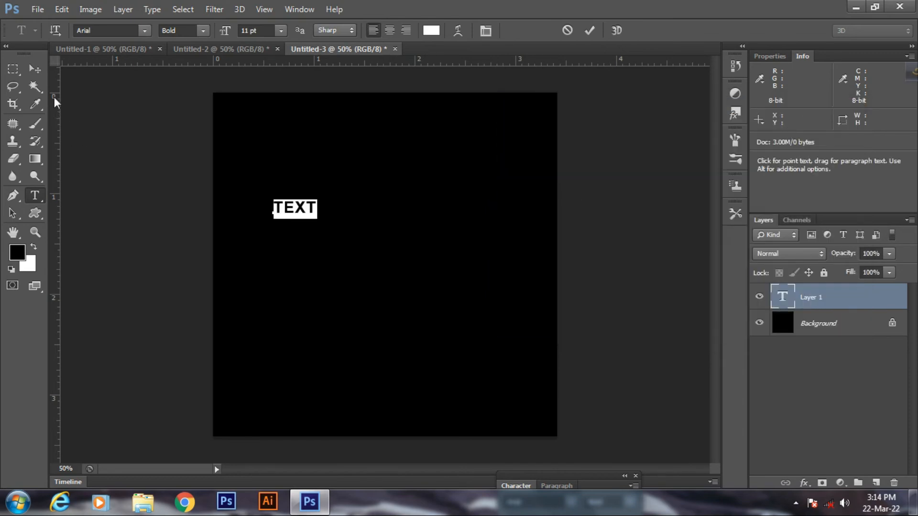
click(36, 70)
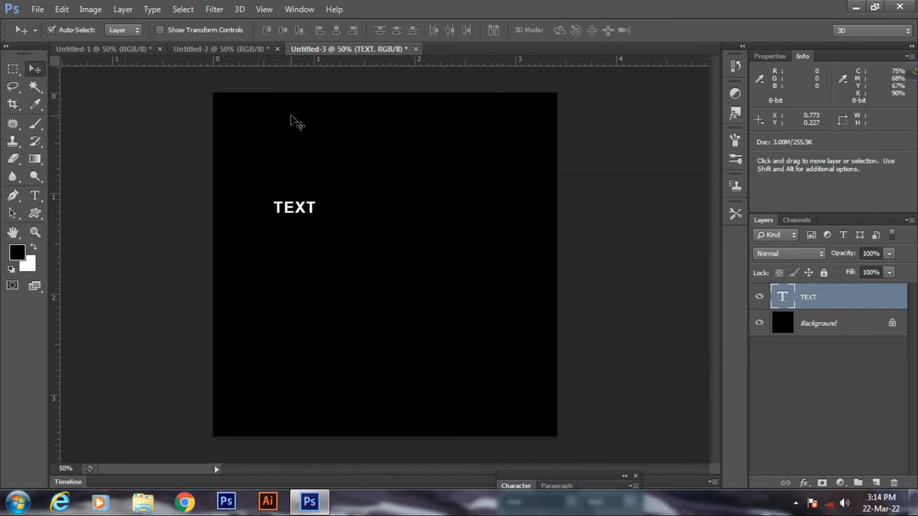
Step: Scale the TEXT layer up around its centre and move it to the canvas centre
key(ctrl+t)
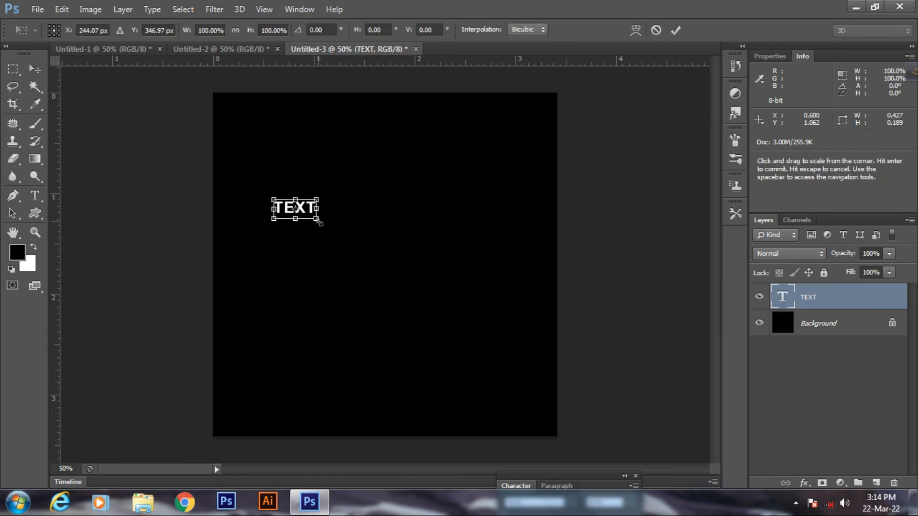
drag(319, 223, 403, 278)
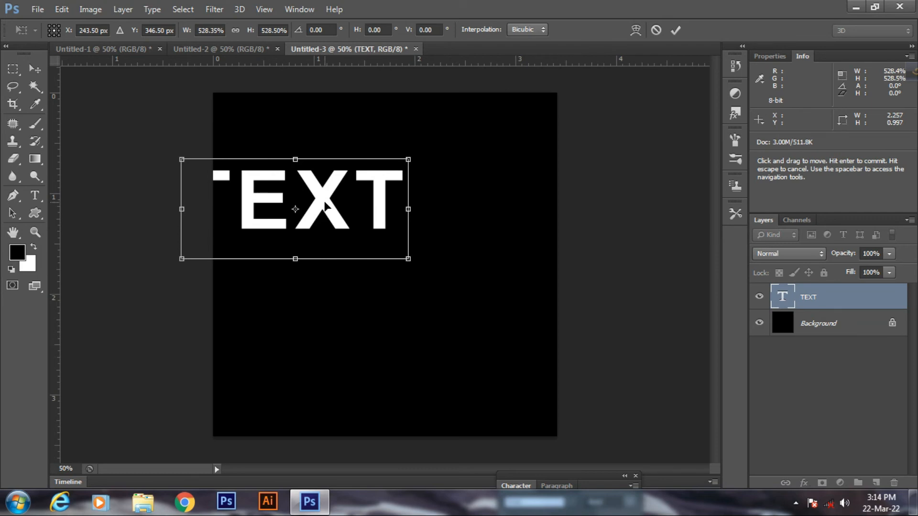
drag(326, 200, 412, 231)
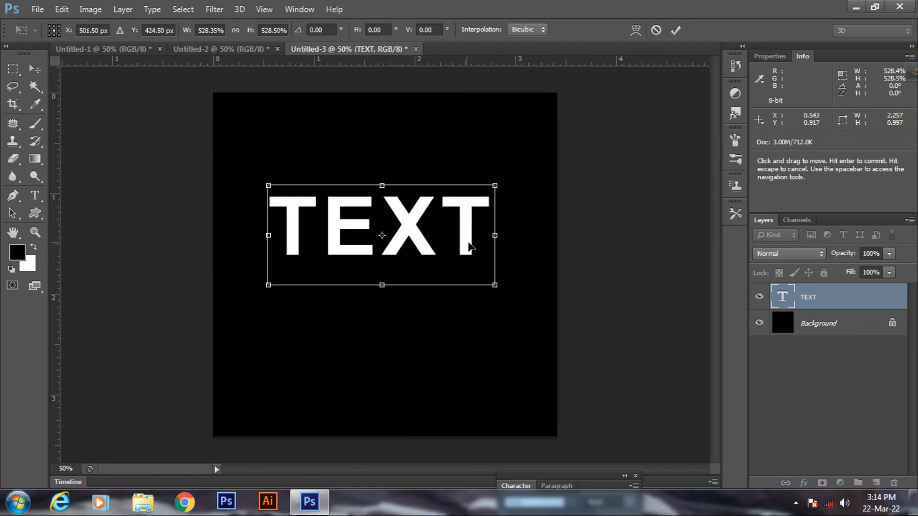
key(Return)
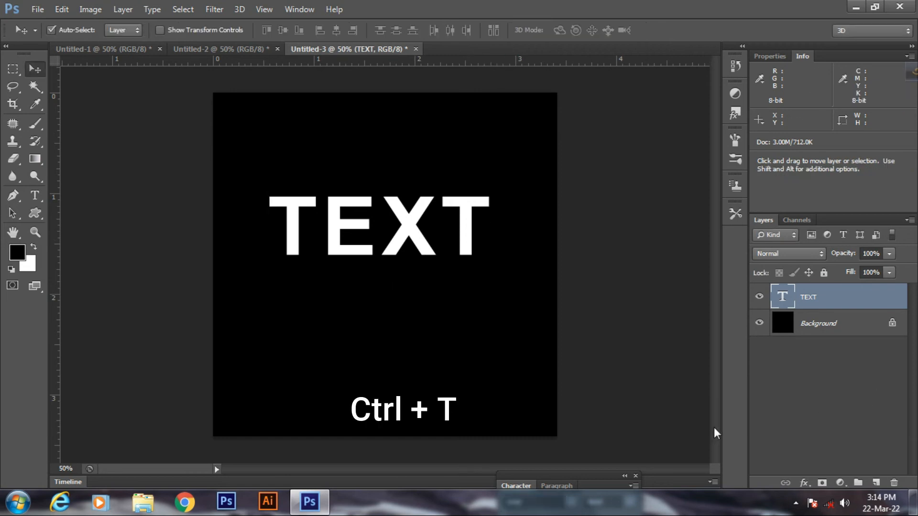
Step: Rotate the TEXT -90° so it runs vertically
key(ctrl+t)
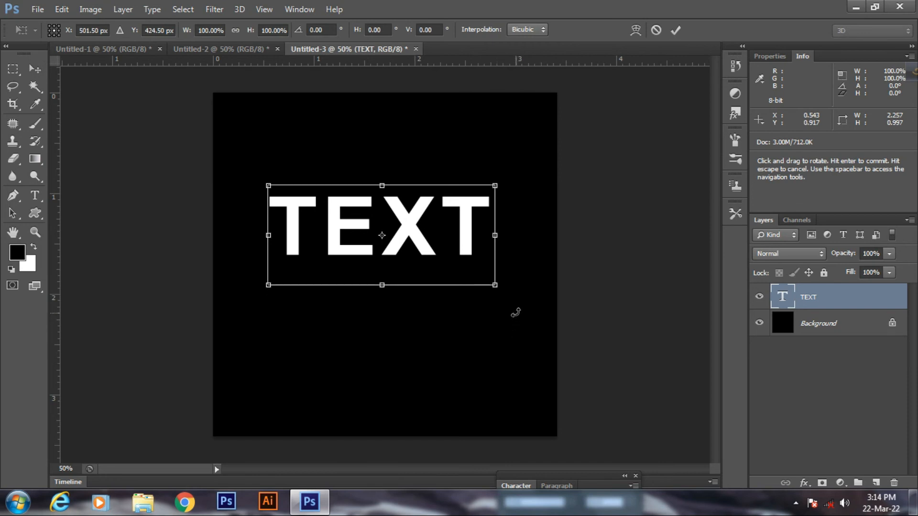
drag(515, 312, 451, 120)
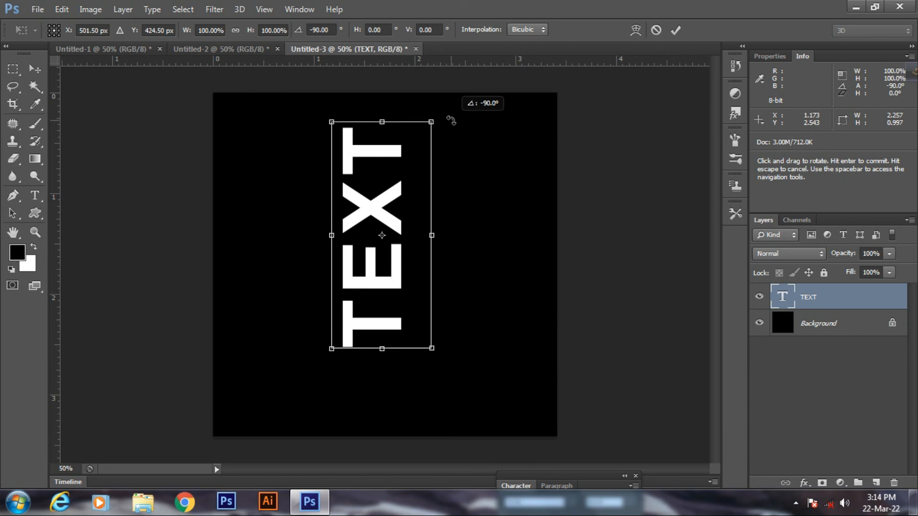
key(shift)
key(Return)
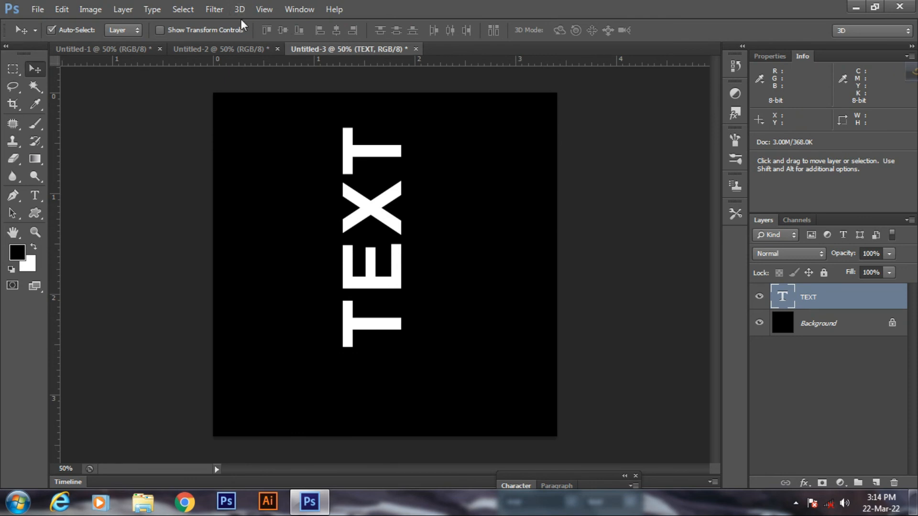
Step: Rasterize the TEXT layer and apply Stylize > Wind blowing From the Right
click(213, 9)
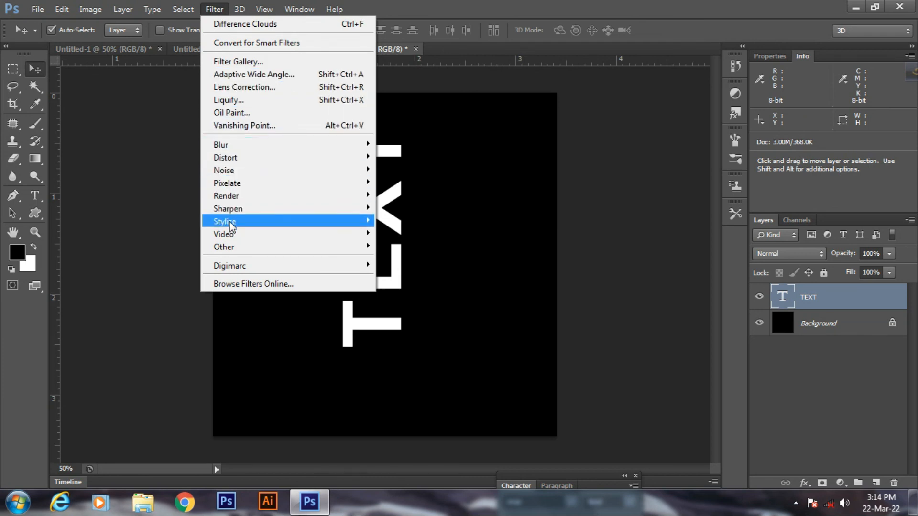
mouse_move(230, 223)
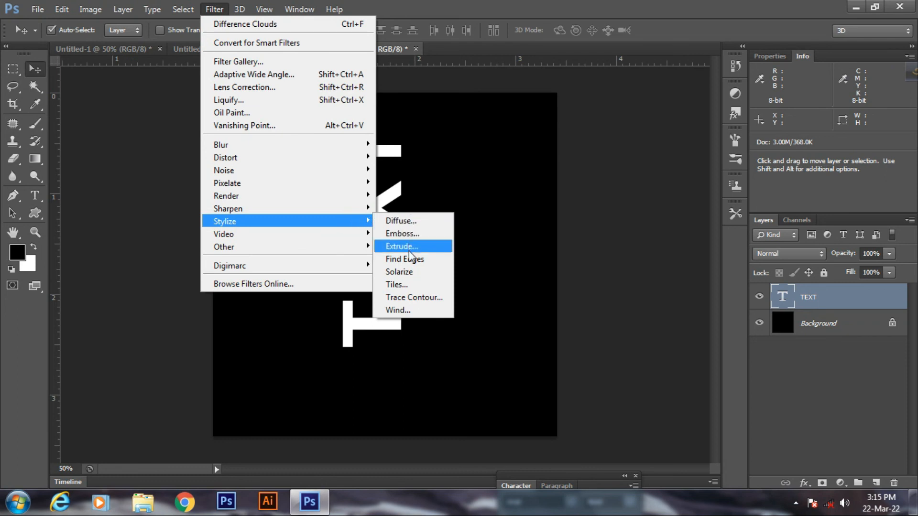
click(406, 311)
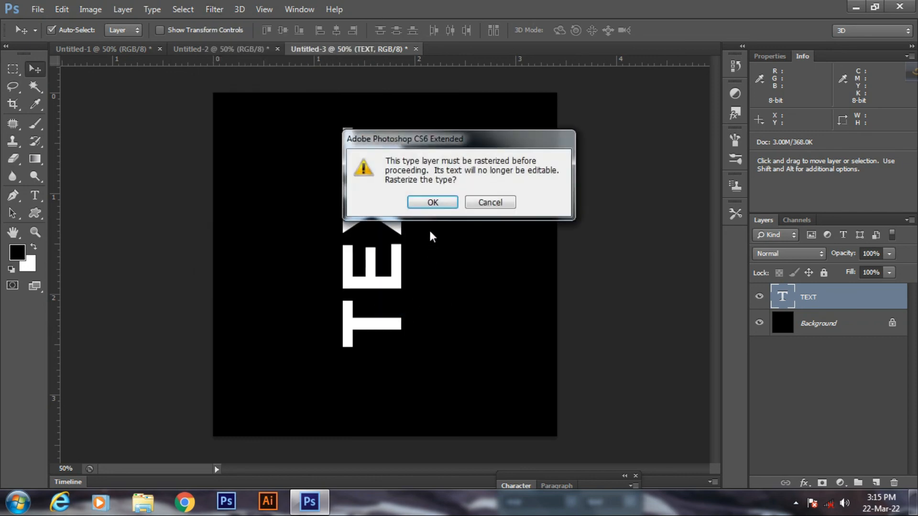
click(433, 203)
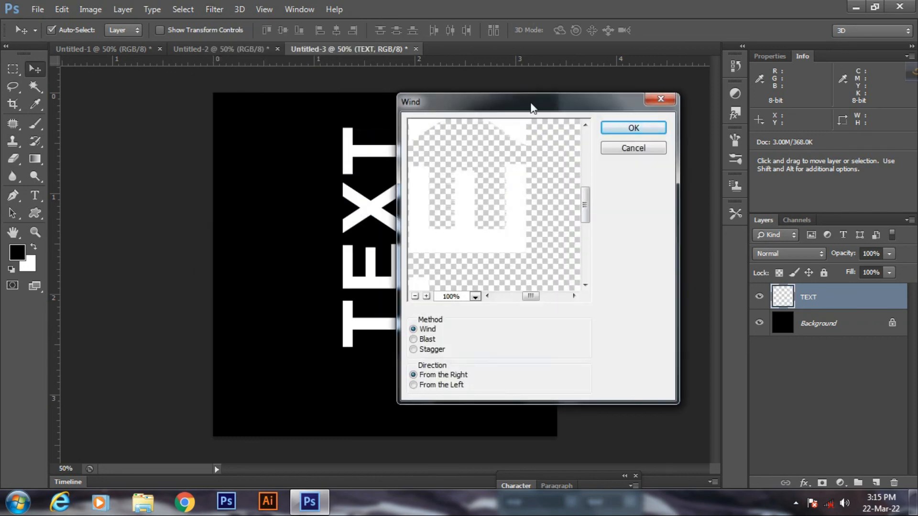
drag(522, 109, 632, 116)
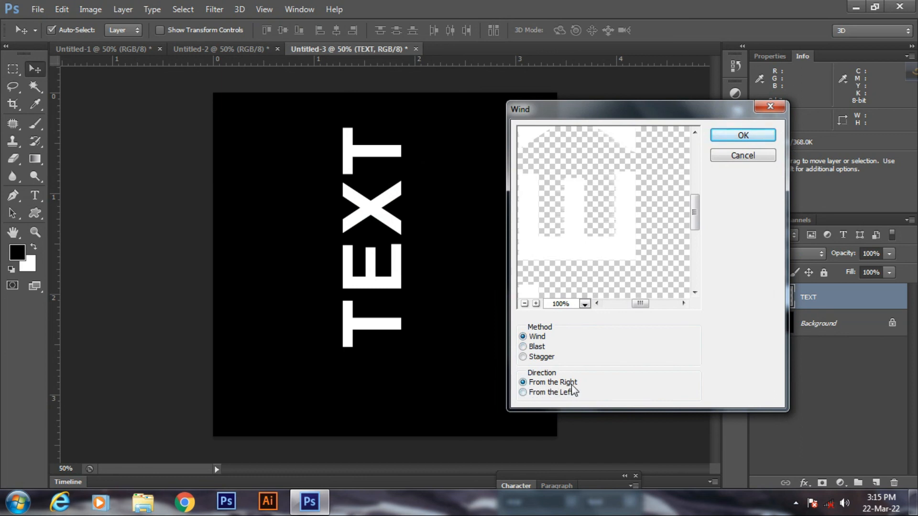
click(745, 138)
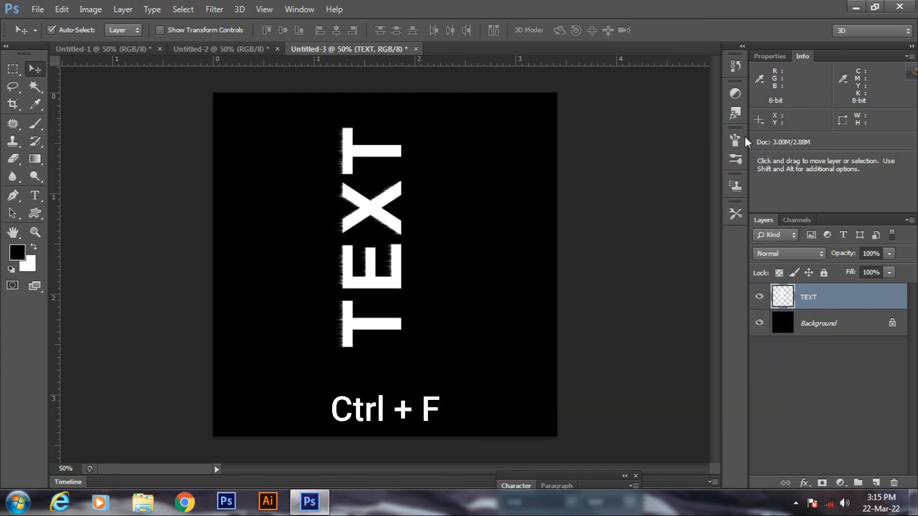
Step: Repeat the Wind filter, rotate TEXT 90° back to horizontal, and shift it right to centre
key(ctrl+f)
key(ctrl+f)
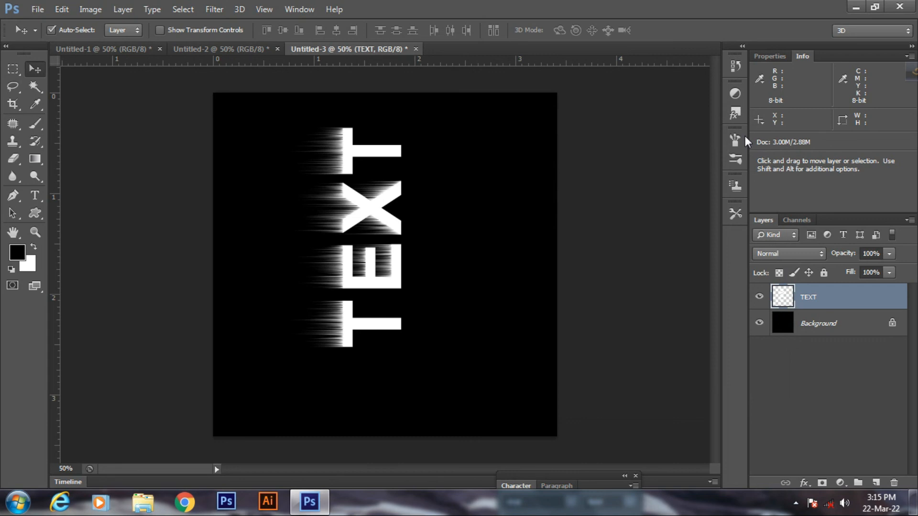
key(ctrl+t)
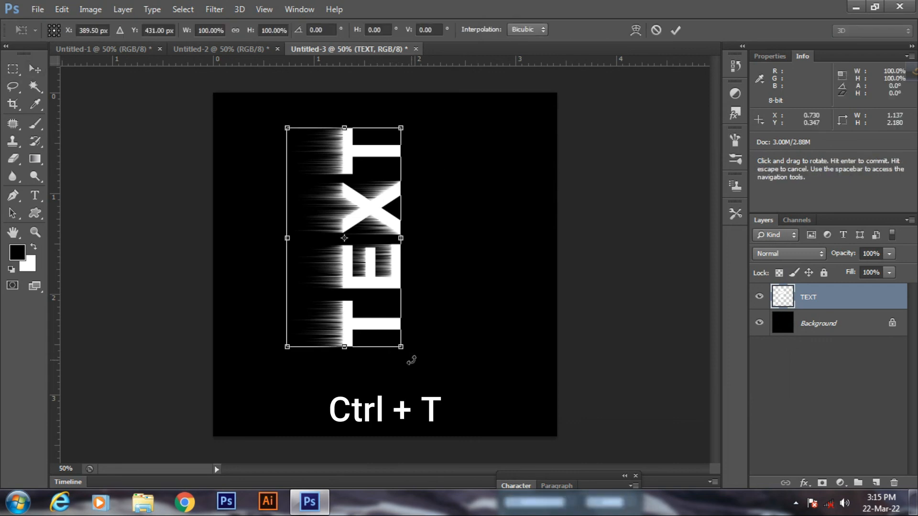
drag(412, 359, 200, 313)
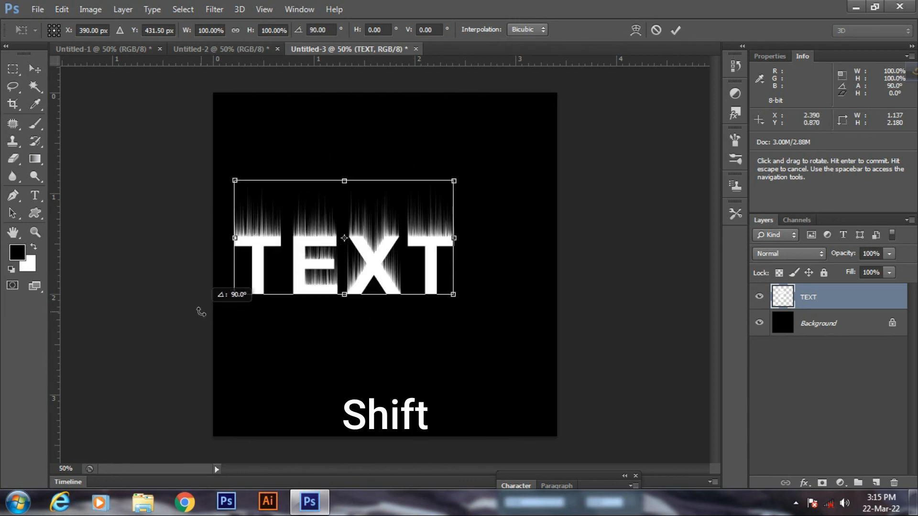
drag(201, 312, 201, 312)
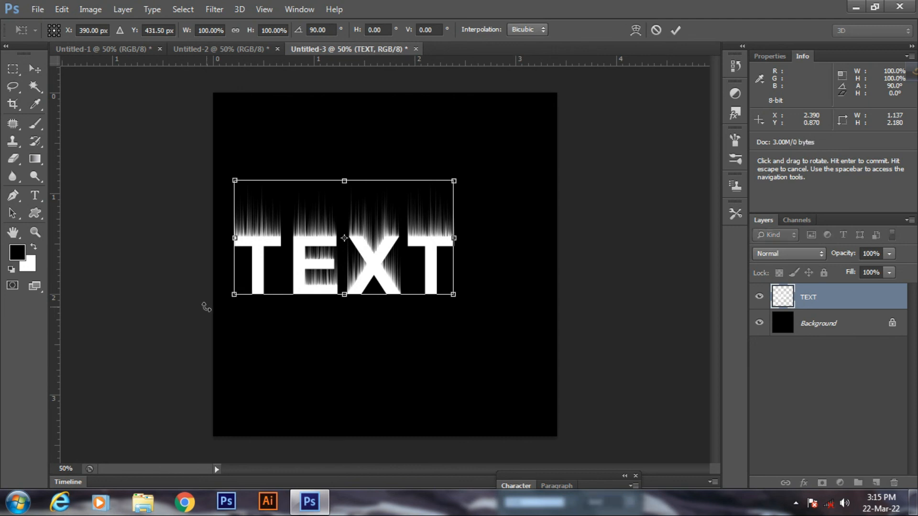
key(Return)
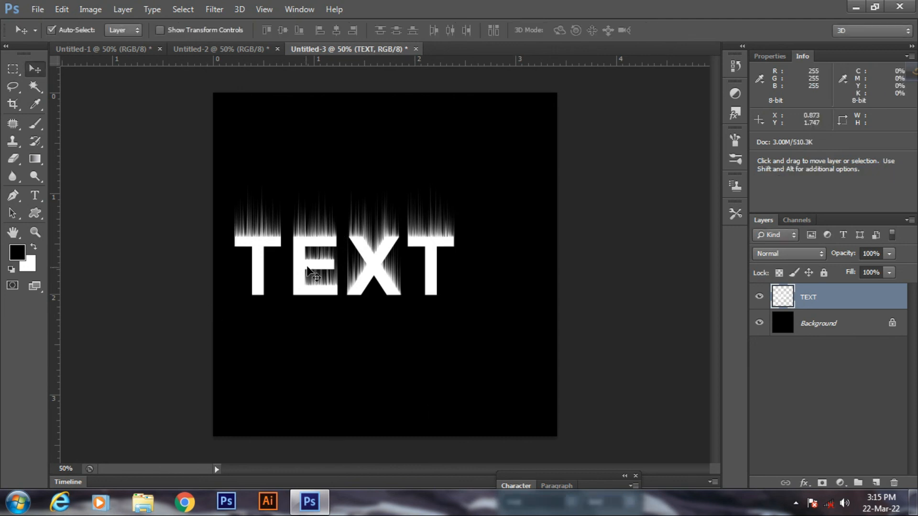
drag(311, 268, 346, 269)
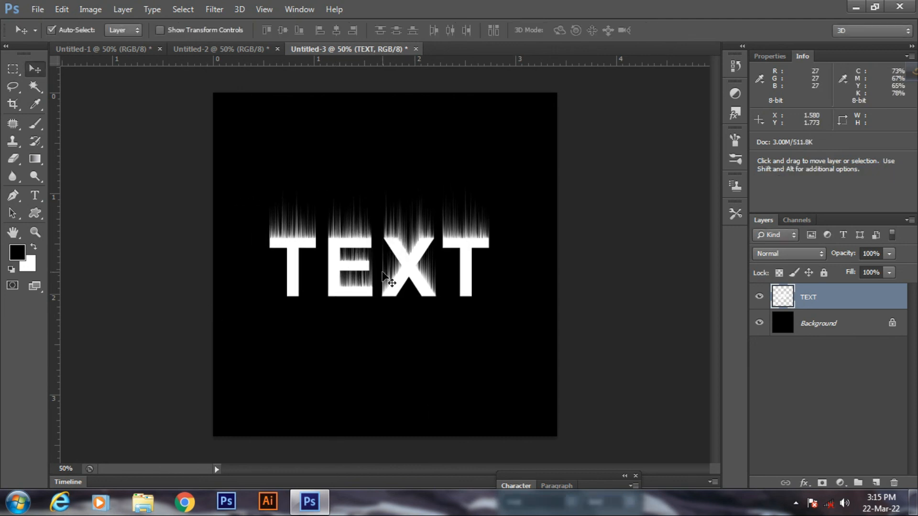